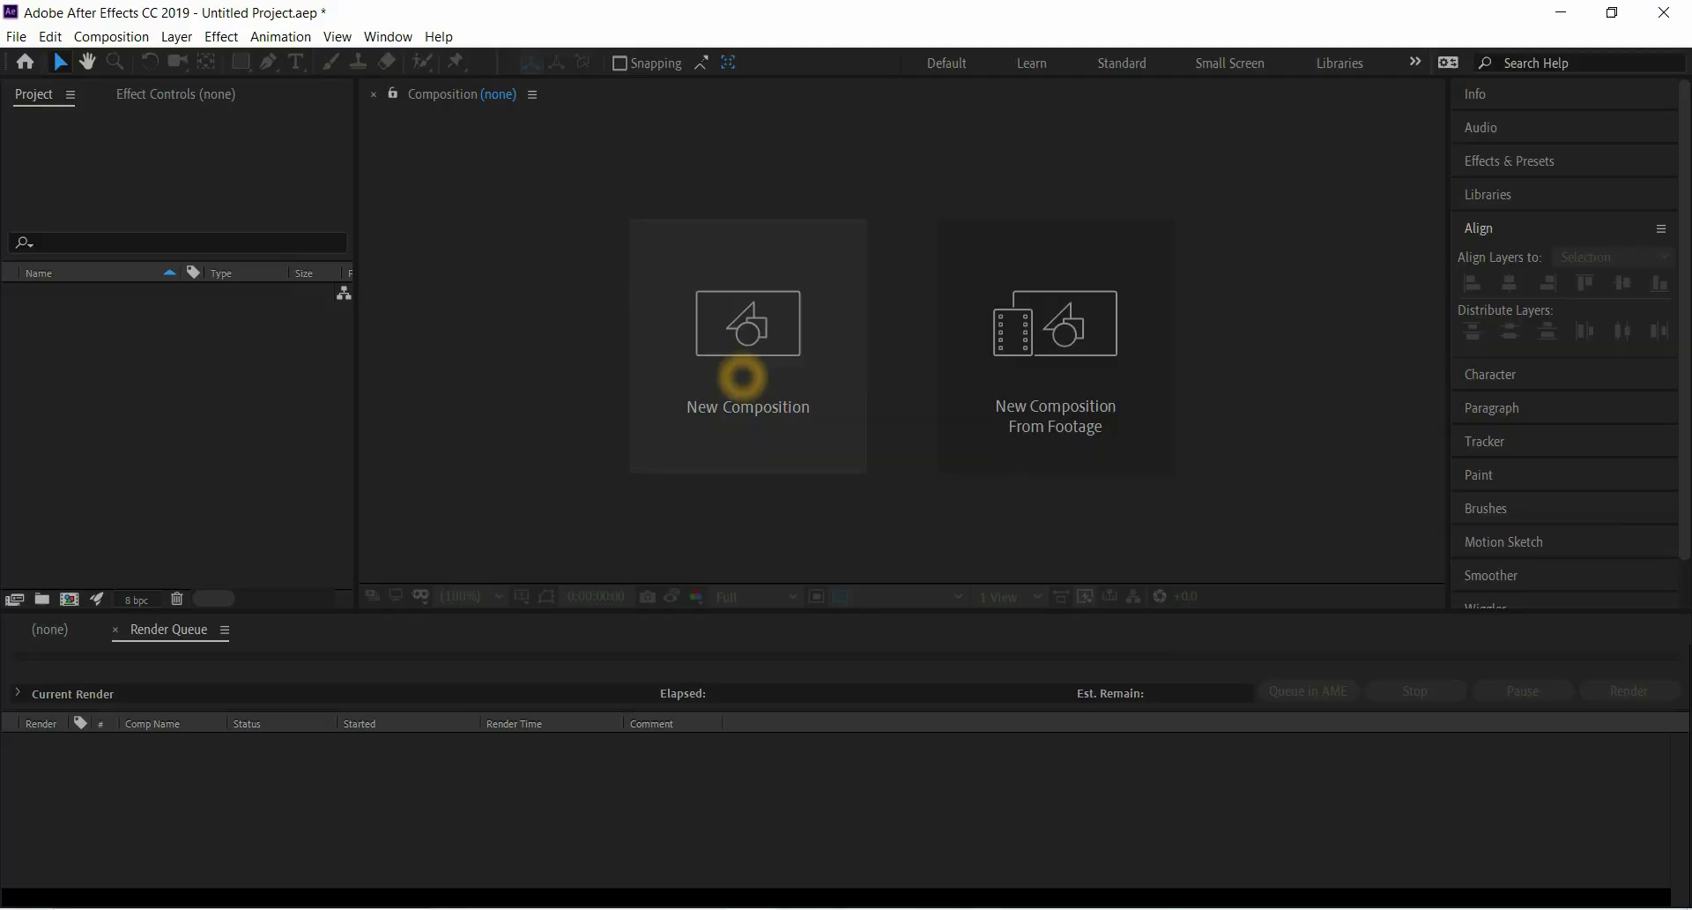
Create a composition named "Track matt" using the HDTV 1080 24 preset and a 15-second duration
click(742, 377)
text(Tra)
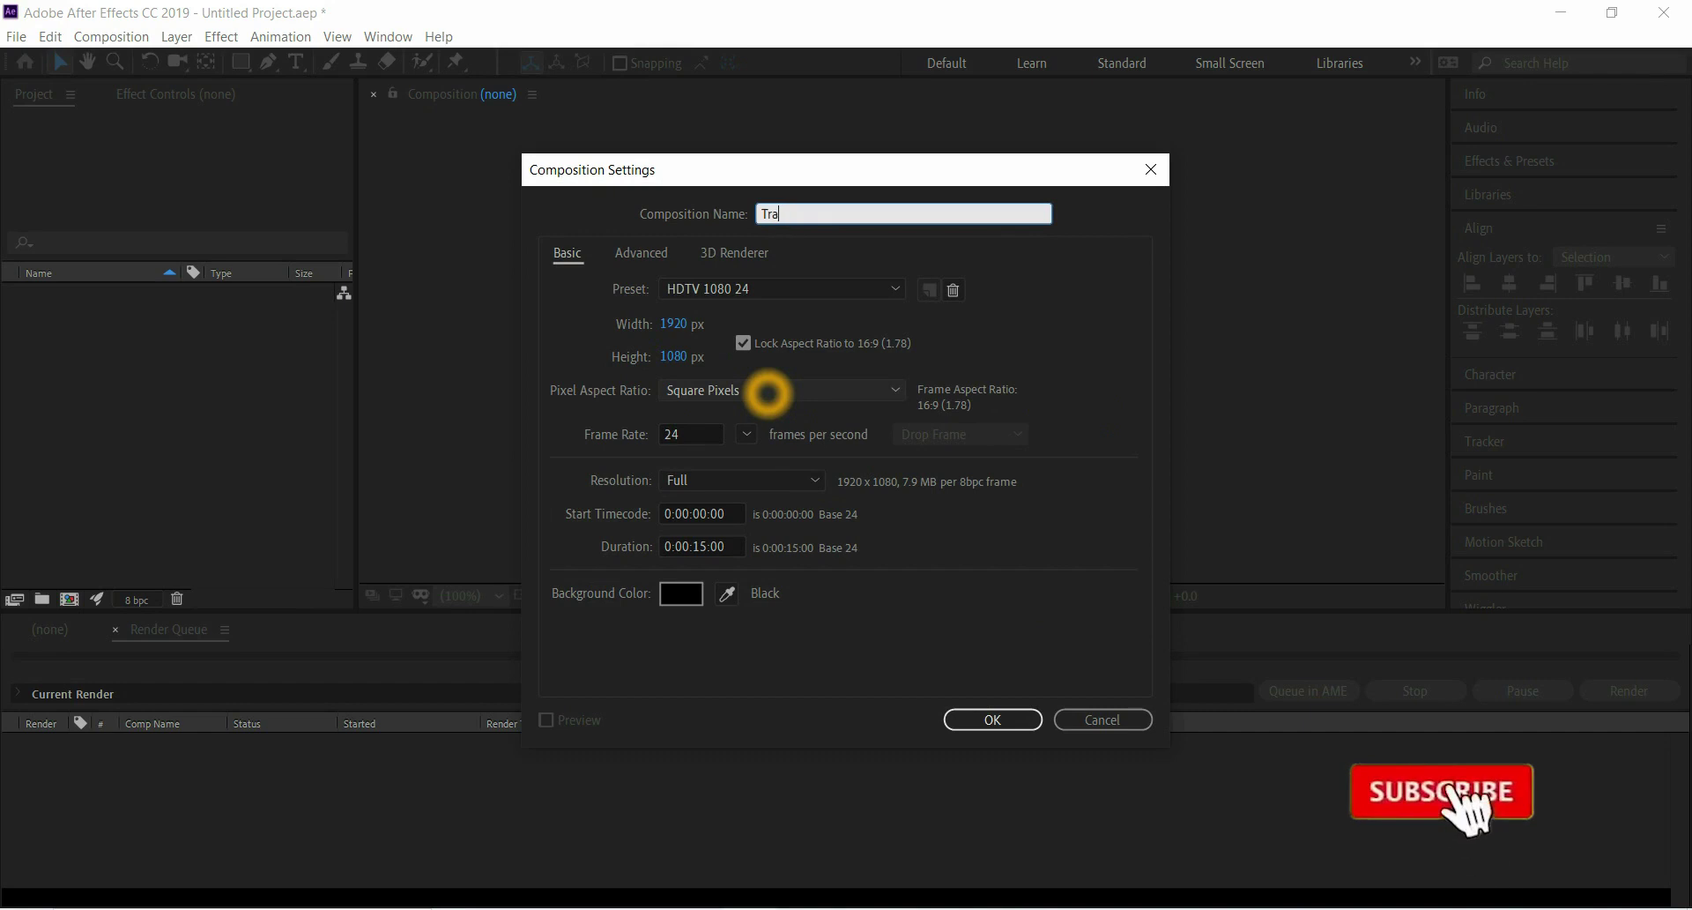
text(ck matt)
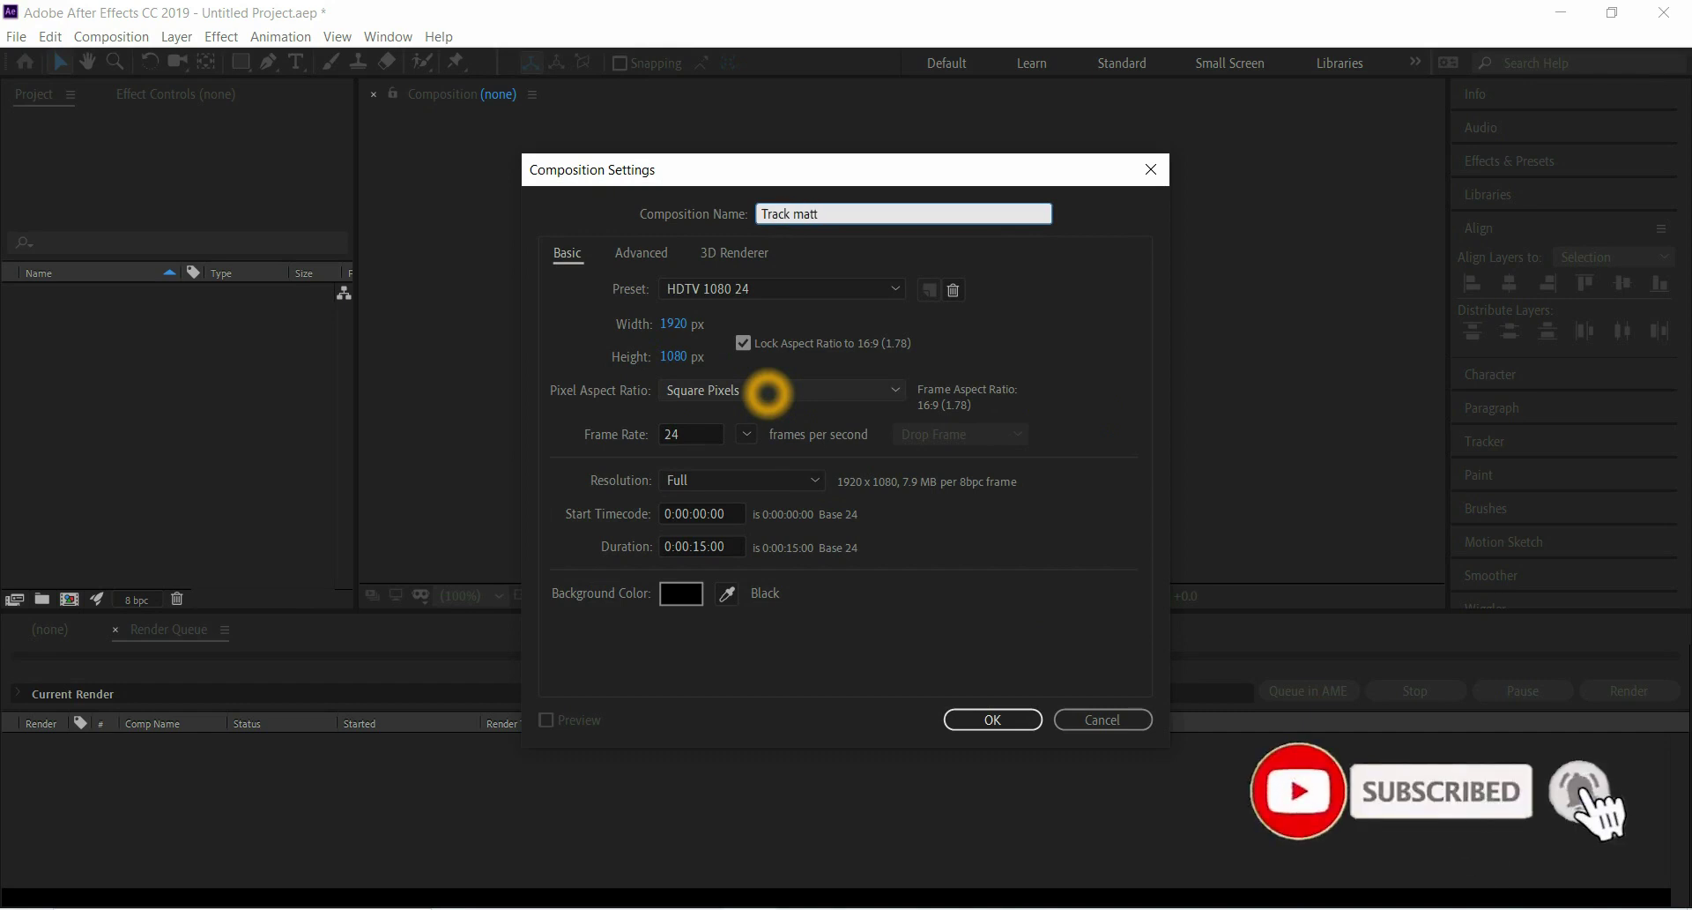
key(Return)
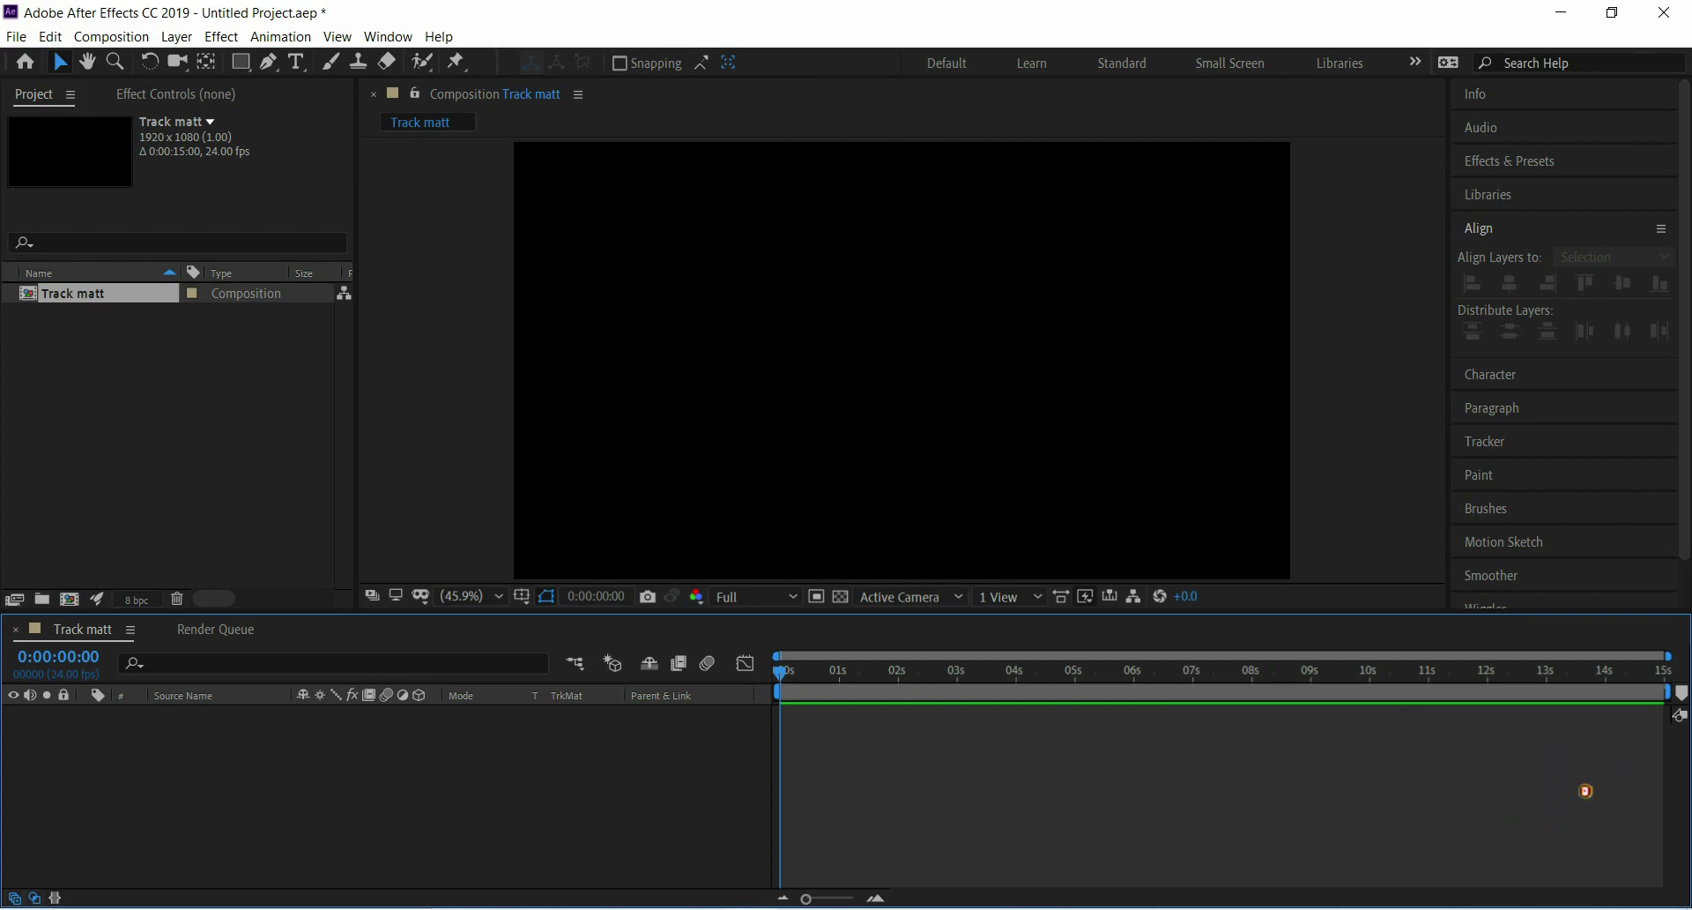
Draw a white rectangle across the upper-left third of the frame and move its anchor point to the rectangle's centre
click(242, 61)
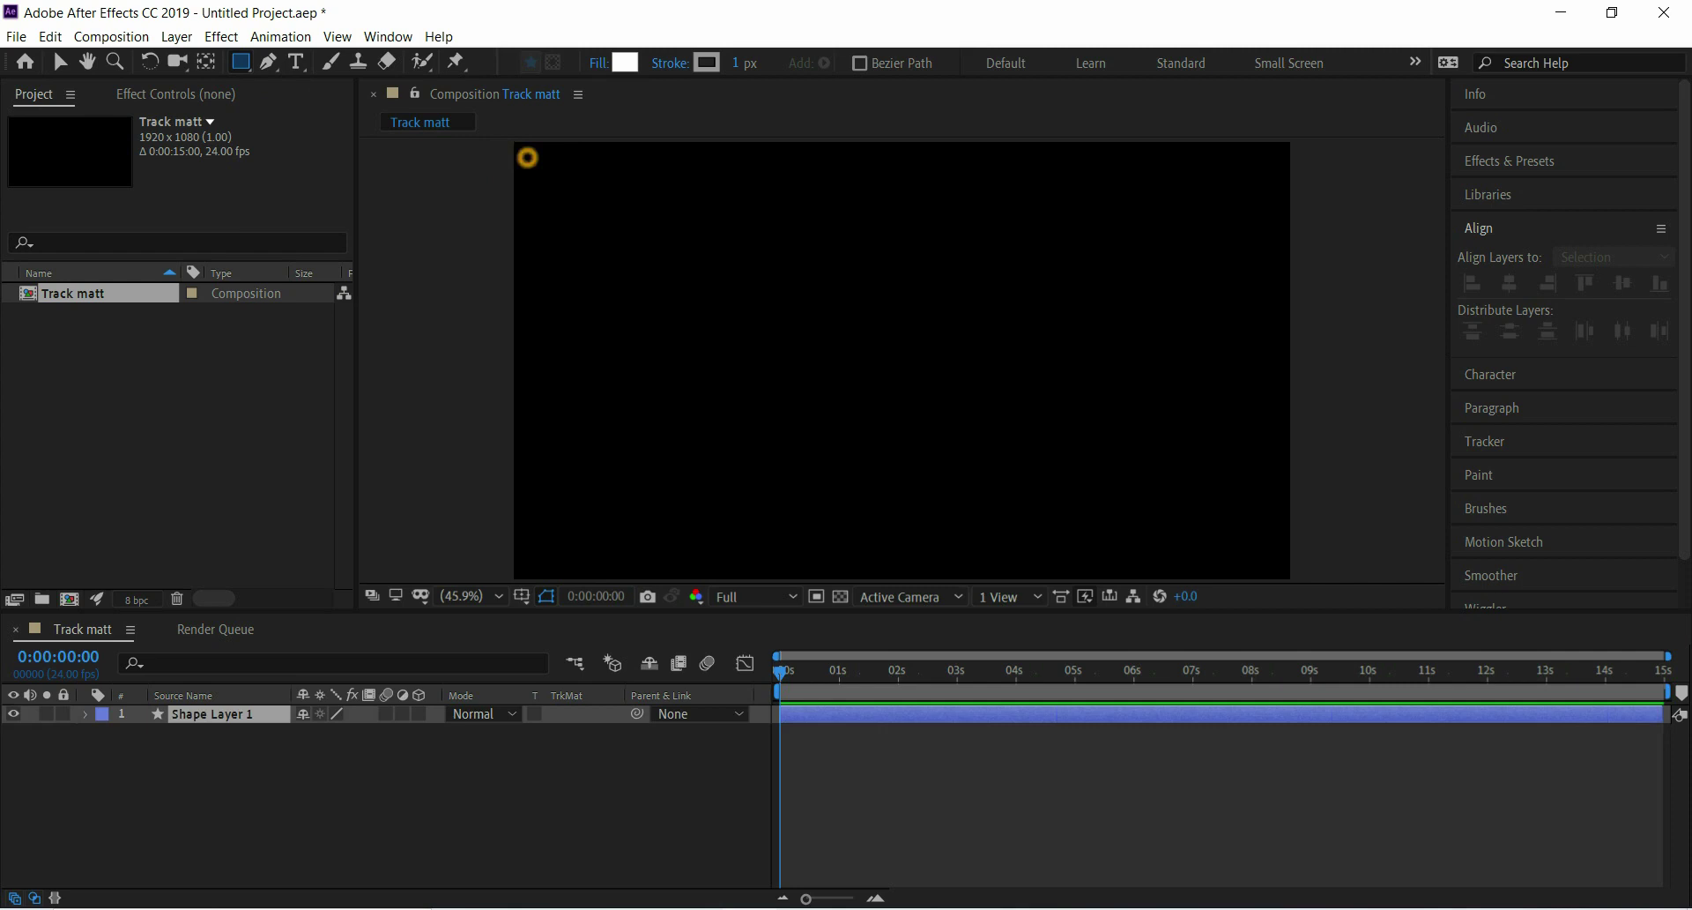
mouse_move(526, 155)
mouse_down()
mouse_move(600, 235)
mouse_move(726, 272)
mouse_move(786, 336)
mouse_move(782, 357)
mouse_up()
key(y)
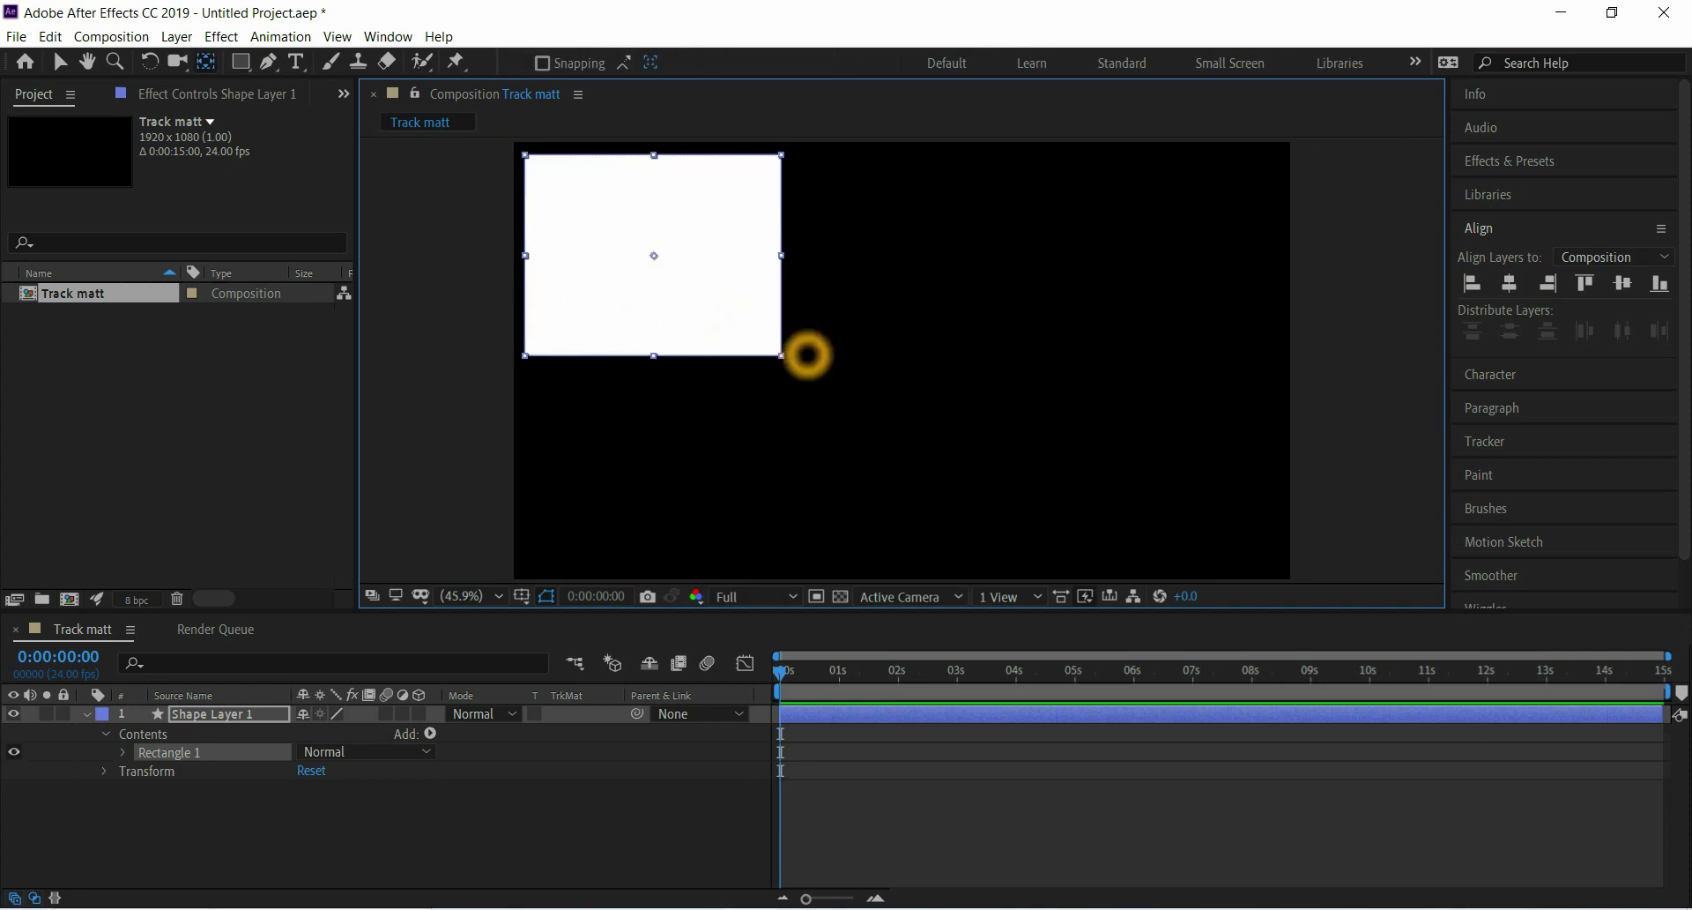
key(v)
click(836, 362)
click(757, 325)
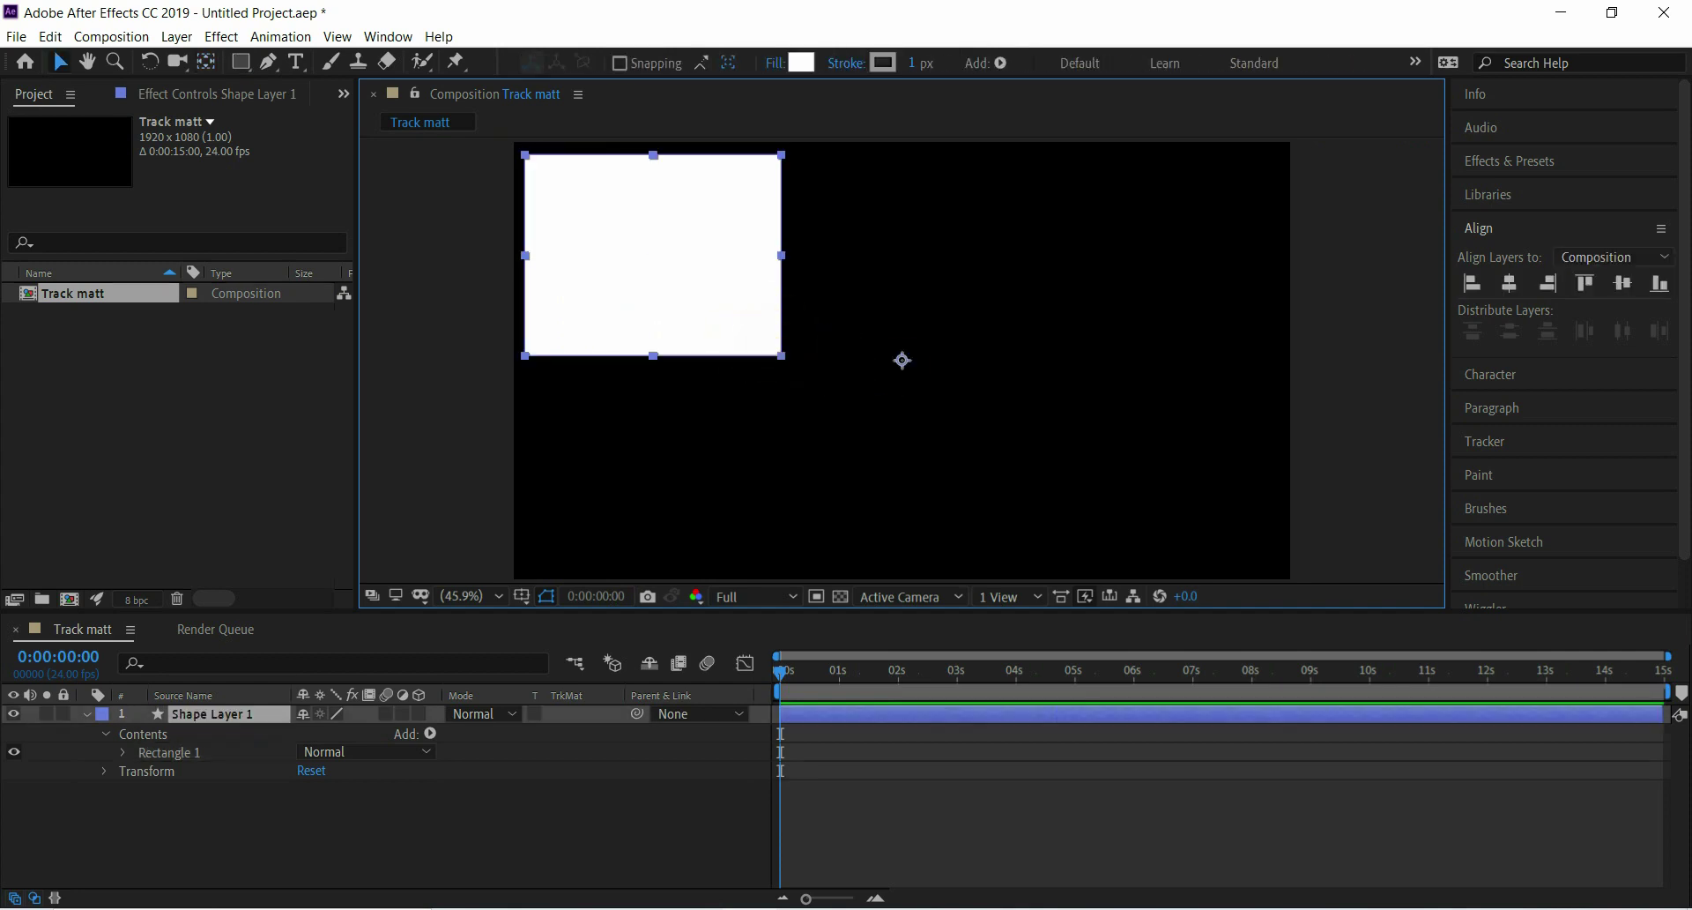
key(y)
drag(903, 360, 654, 256)
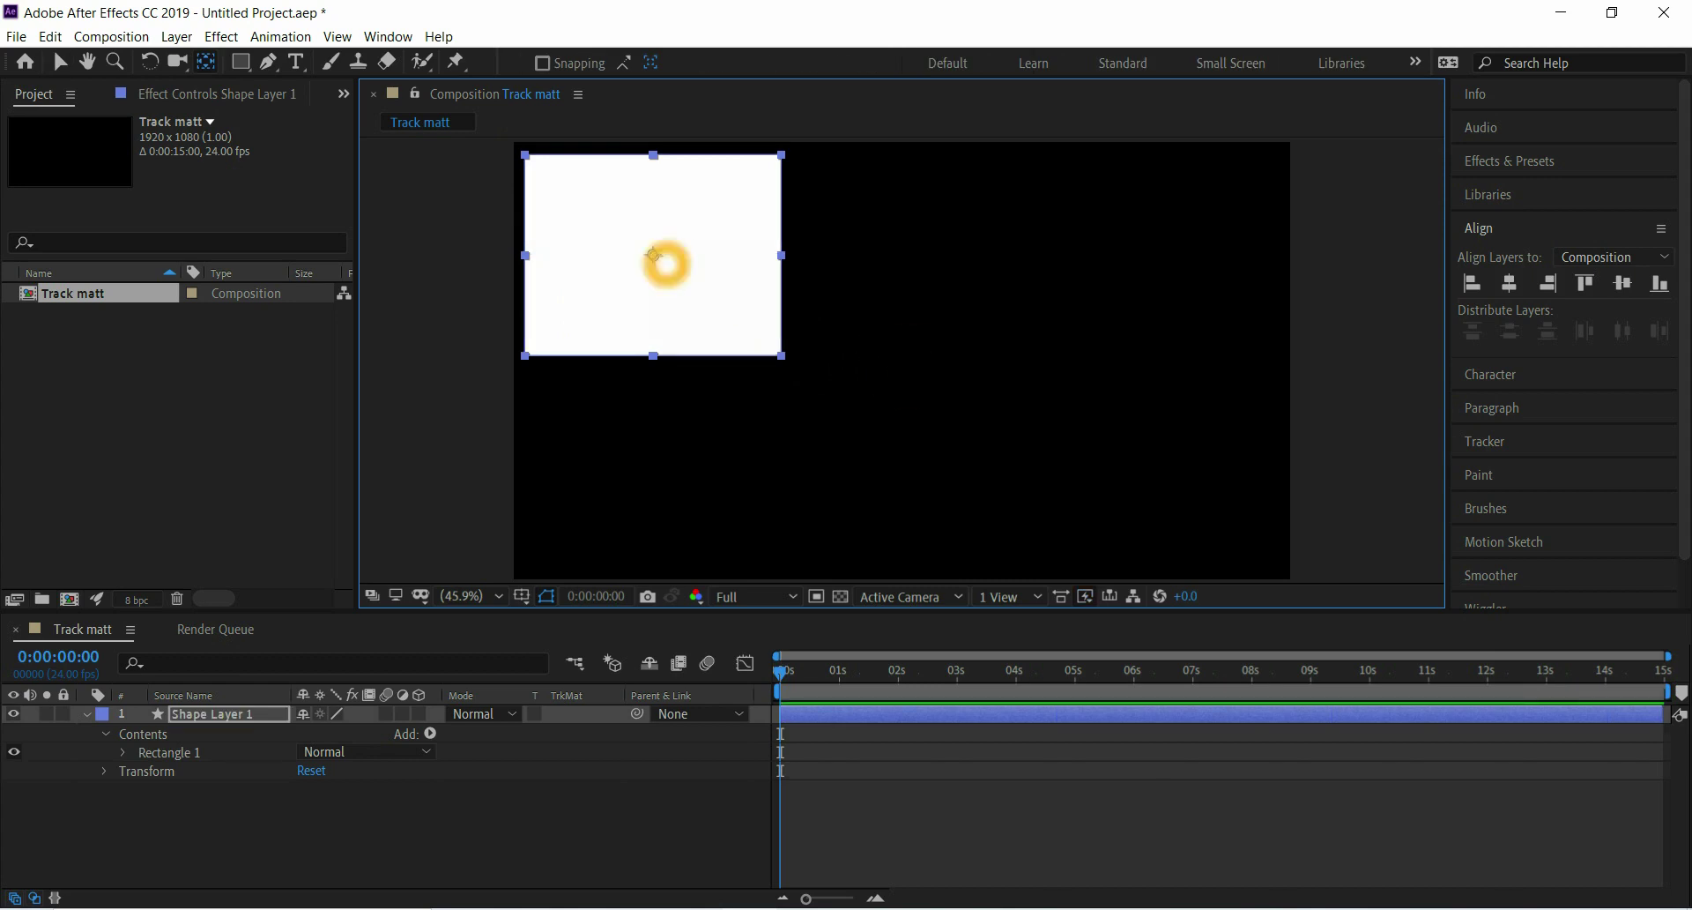
click(832, 300)
key(v)
click(85, 714)
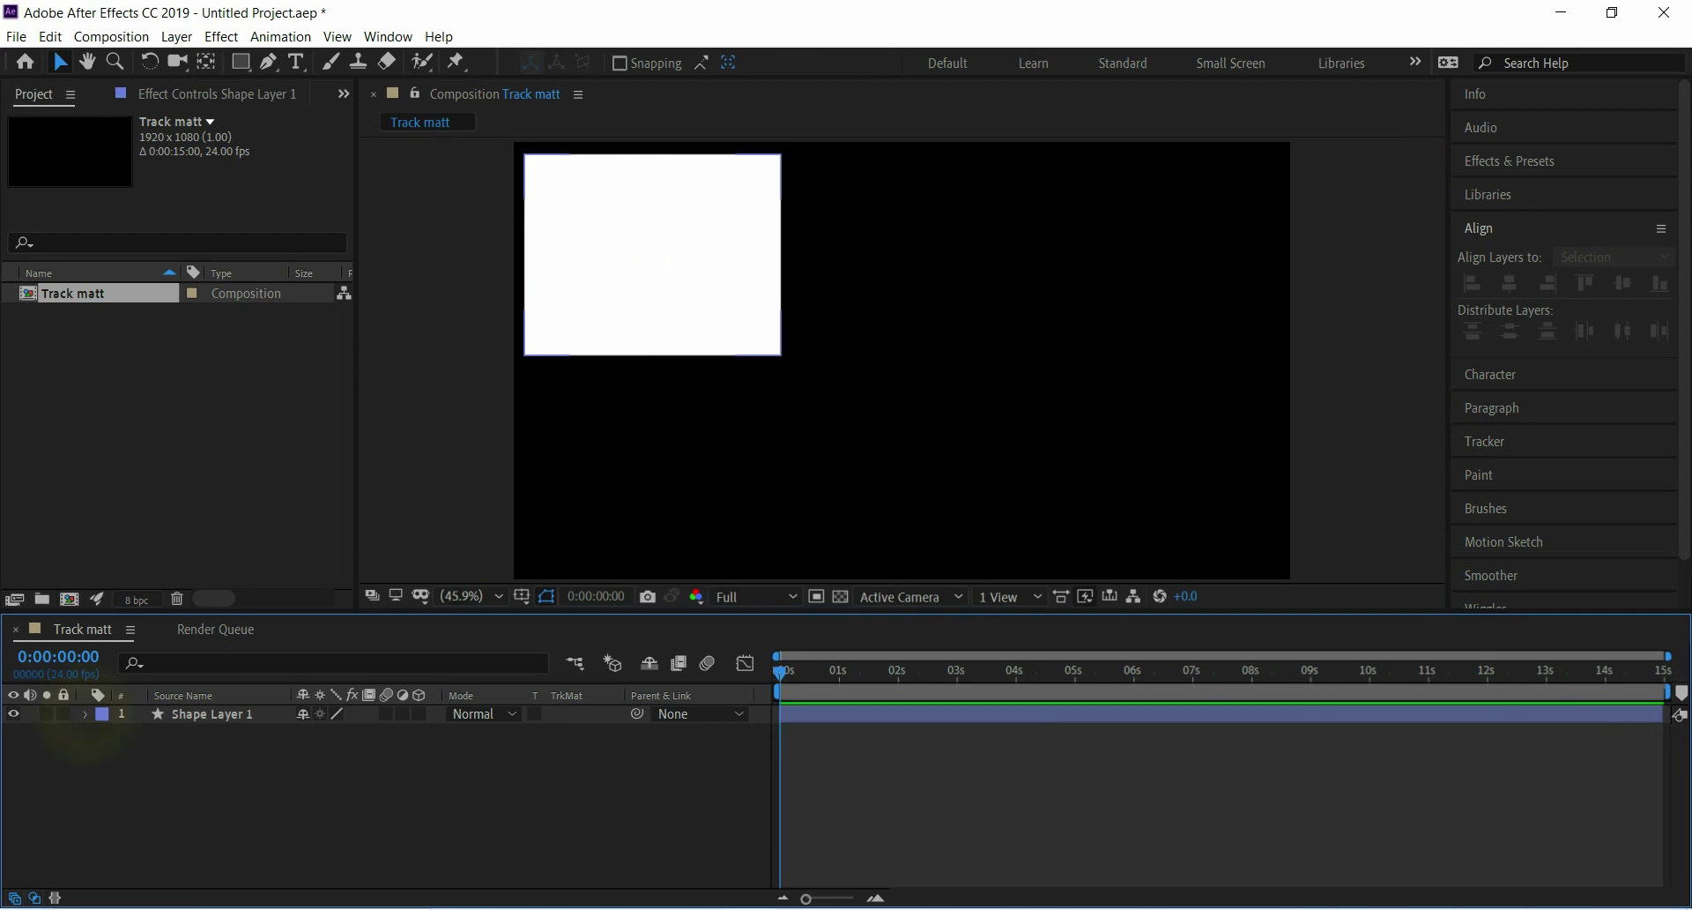
Duplicate the white rectangle twice and place the copies side by side to its right, forming a row of three
click(227, 715)
key(ctrl+d)
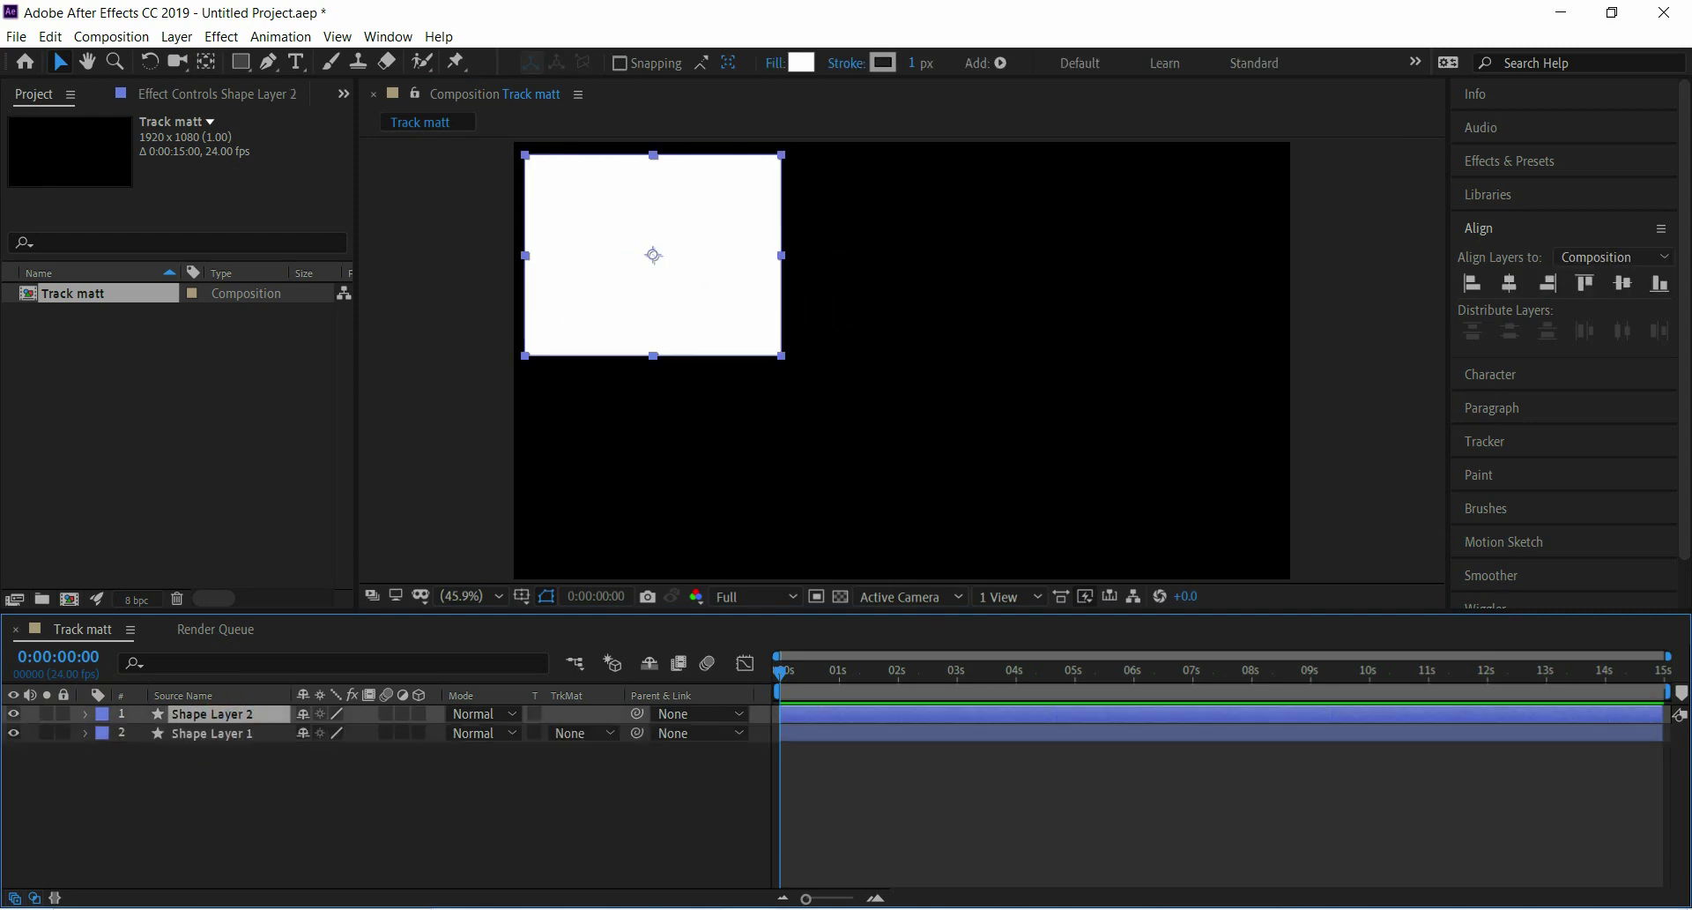
drag(680, 284, 941, 284)
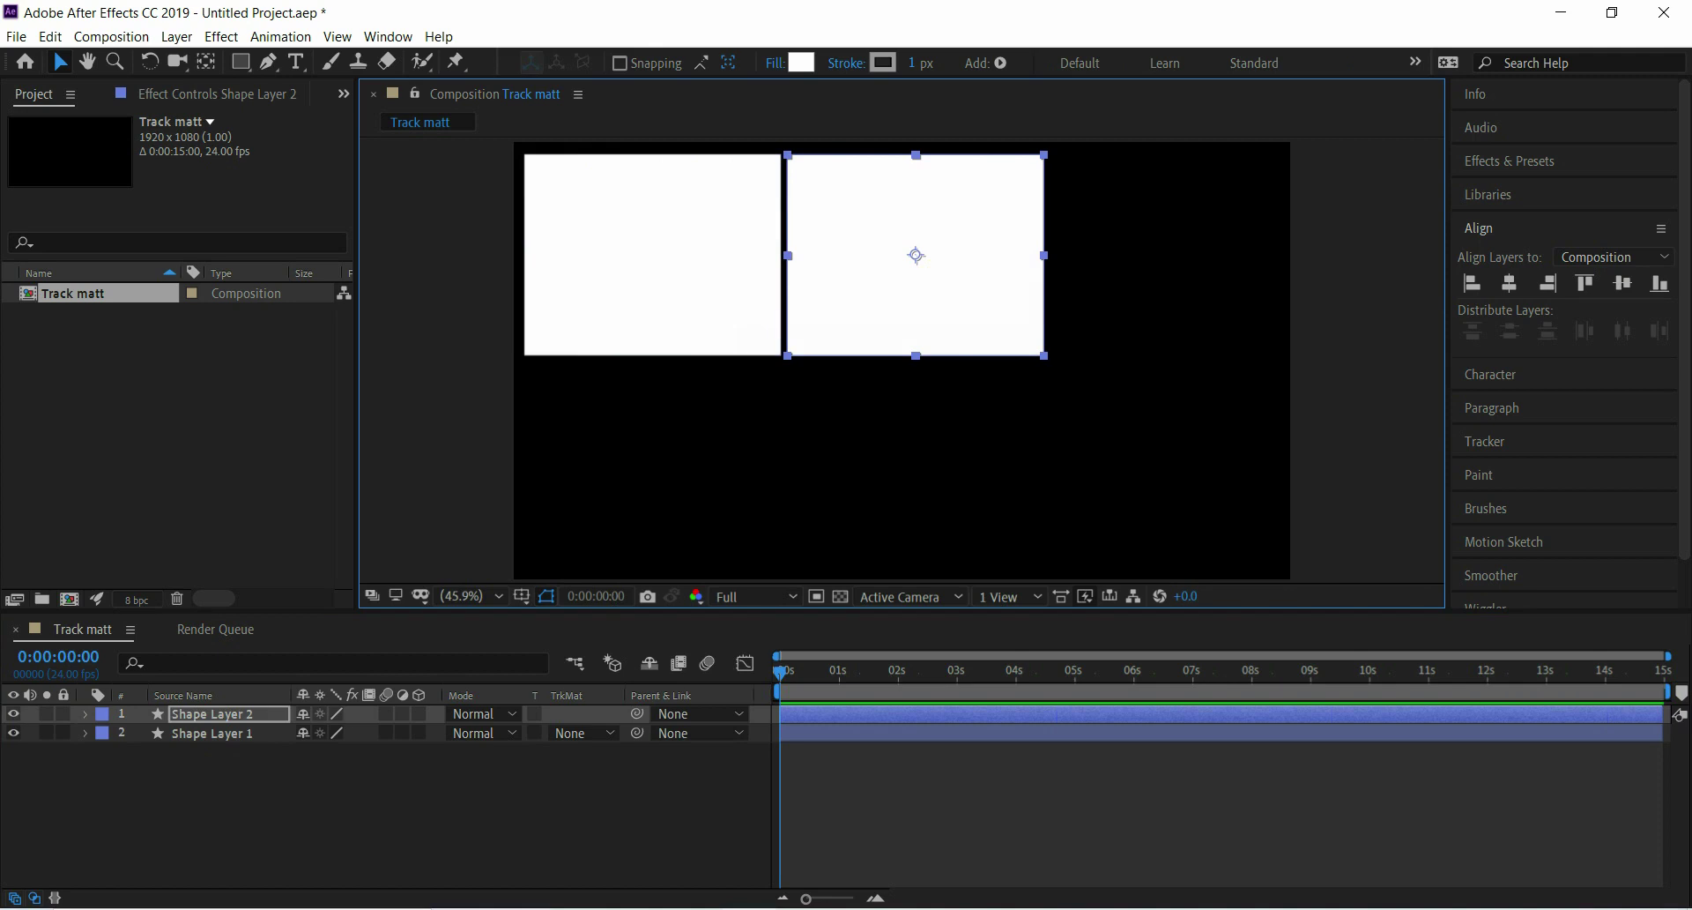
key(ctrl+d)
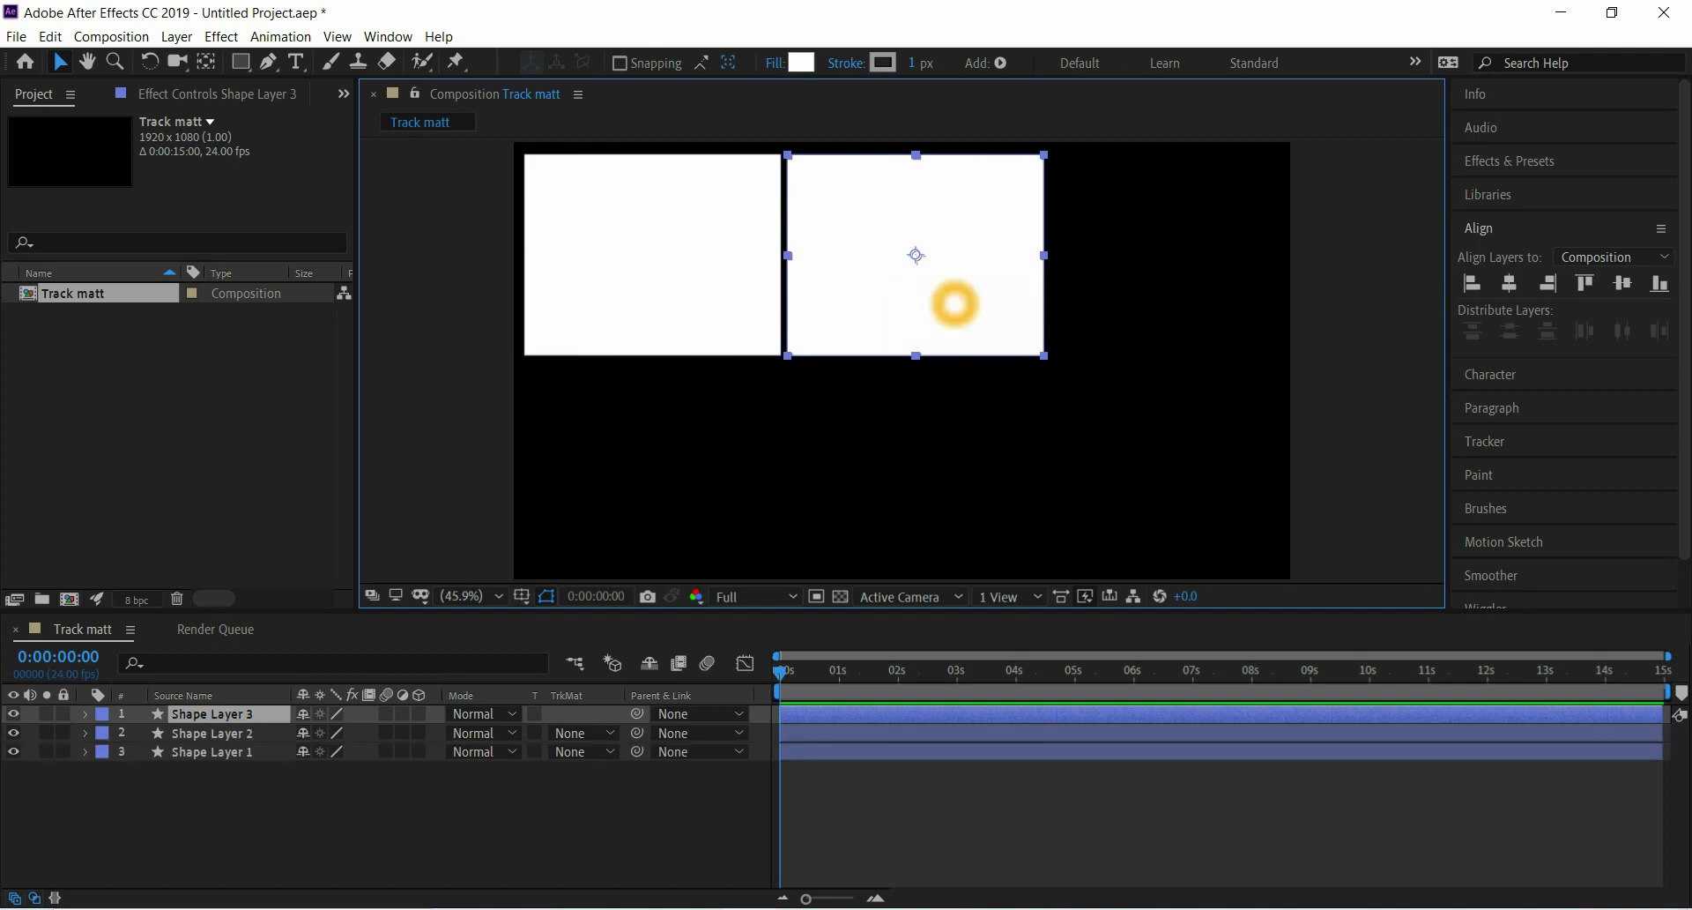
drag(955, 304, 1202, 318)
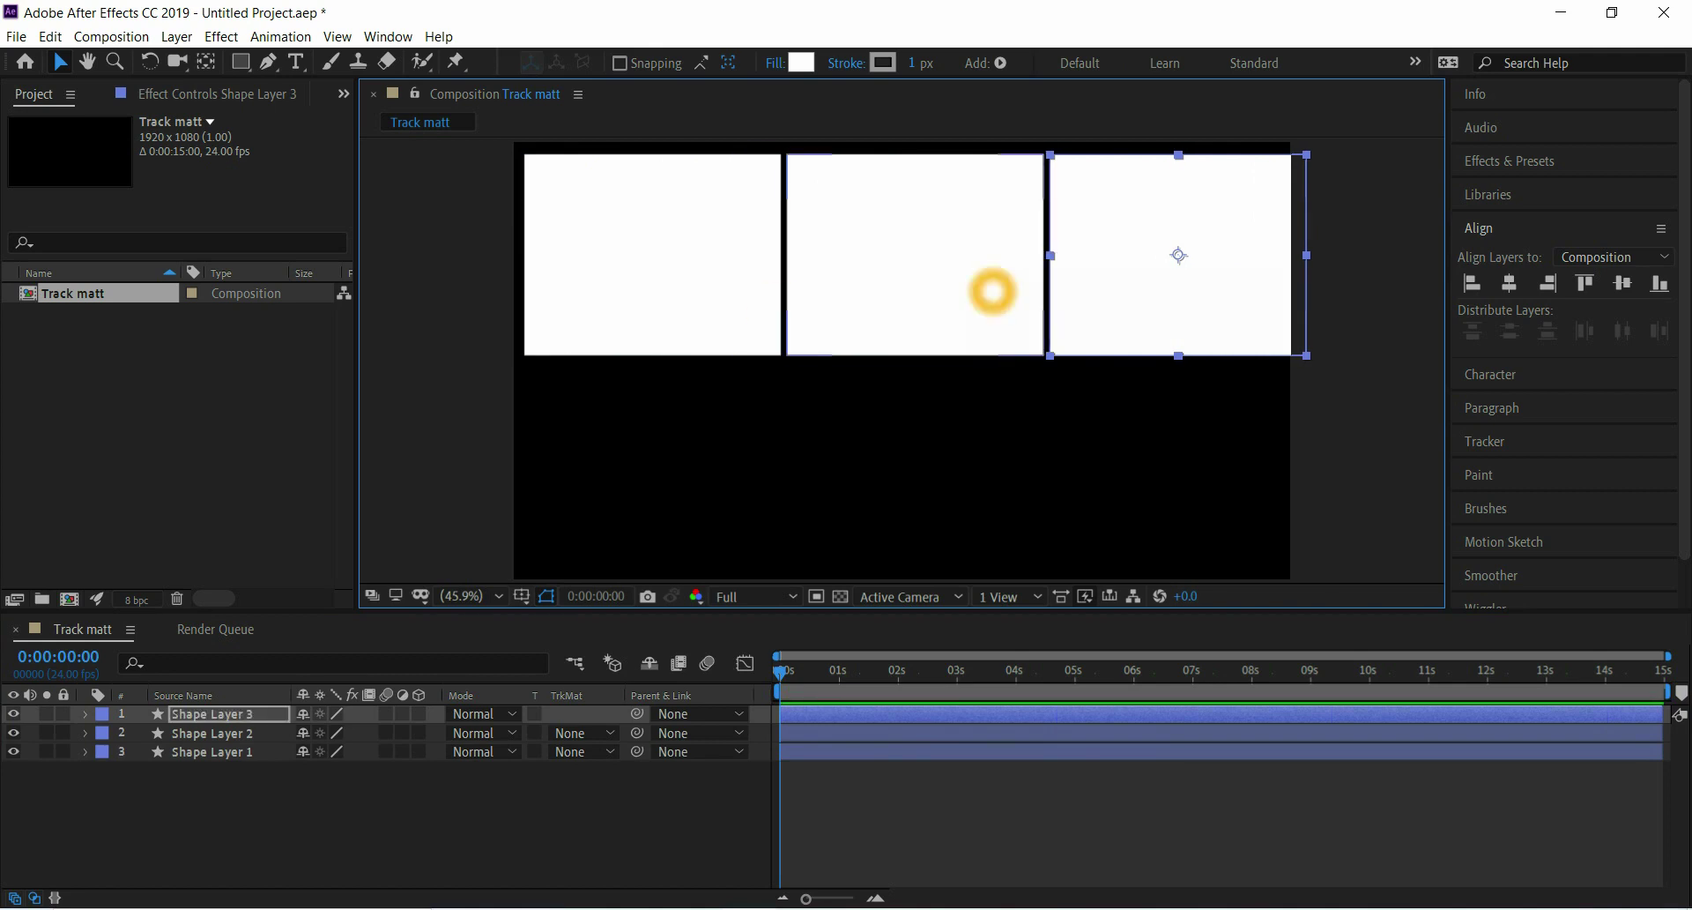
Distribute the three rectangles horizontally and narrow them so the whole row fits inside the frame
shift+click(994, 291)
shift+click(733, 292)
click(1626, 331)
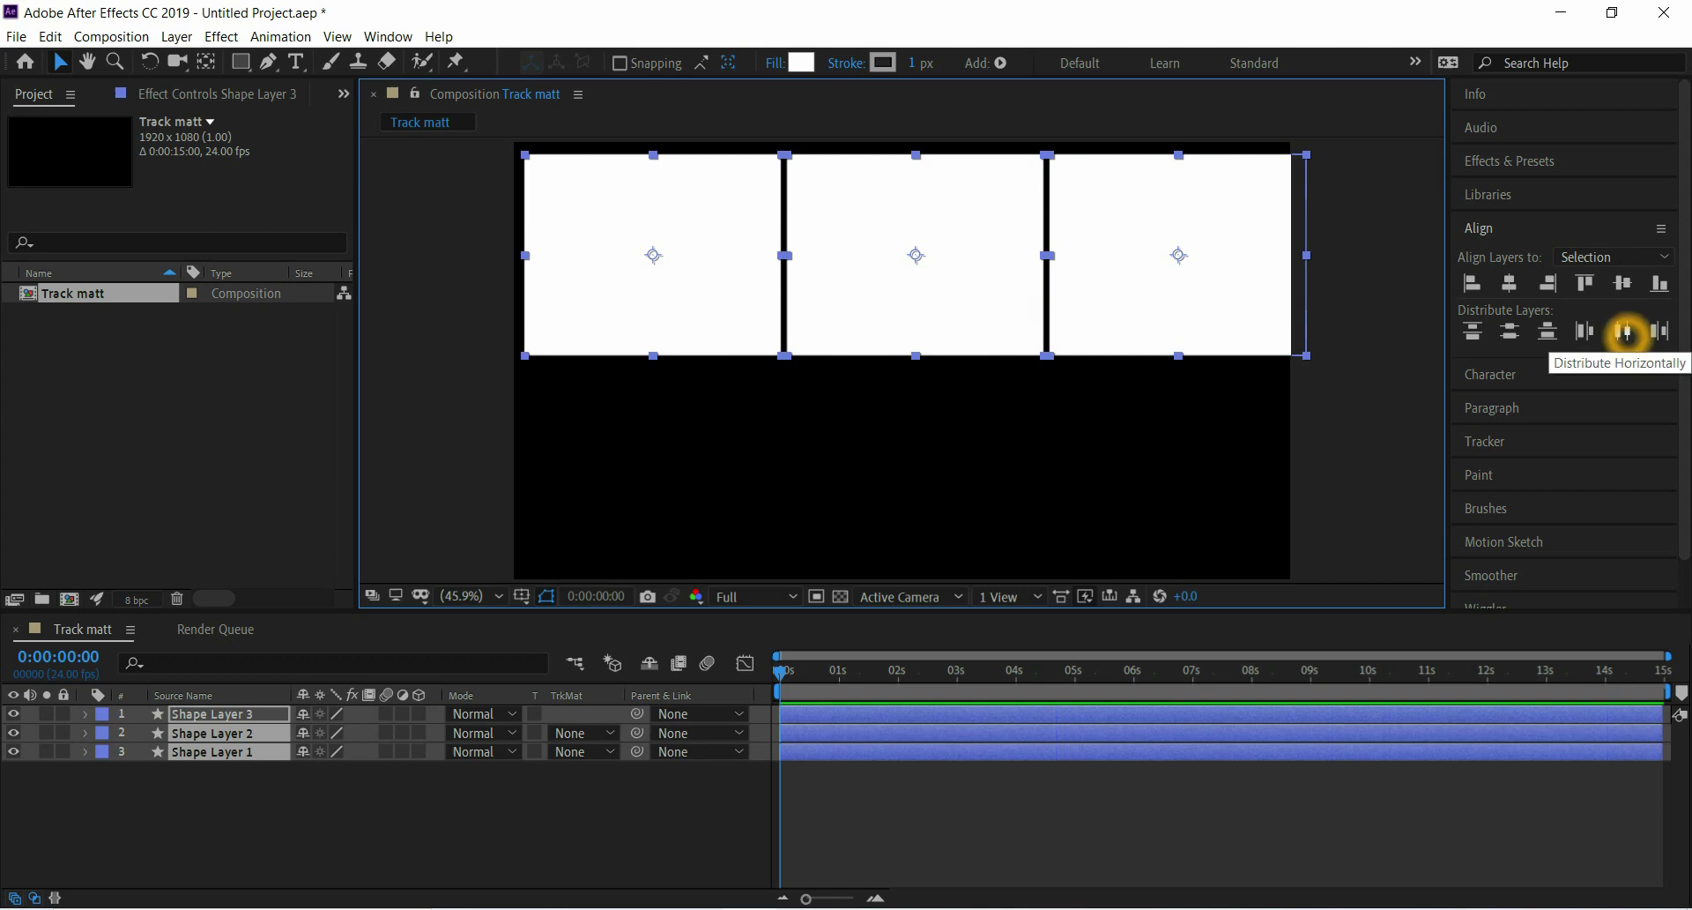
click(1626, 333)
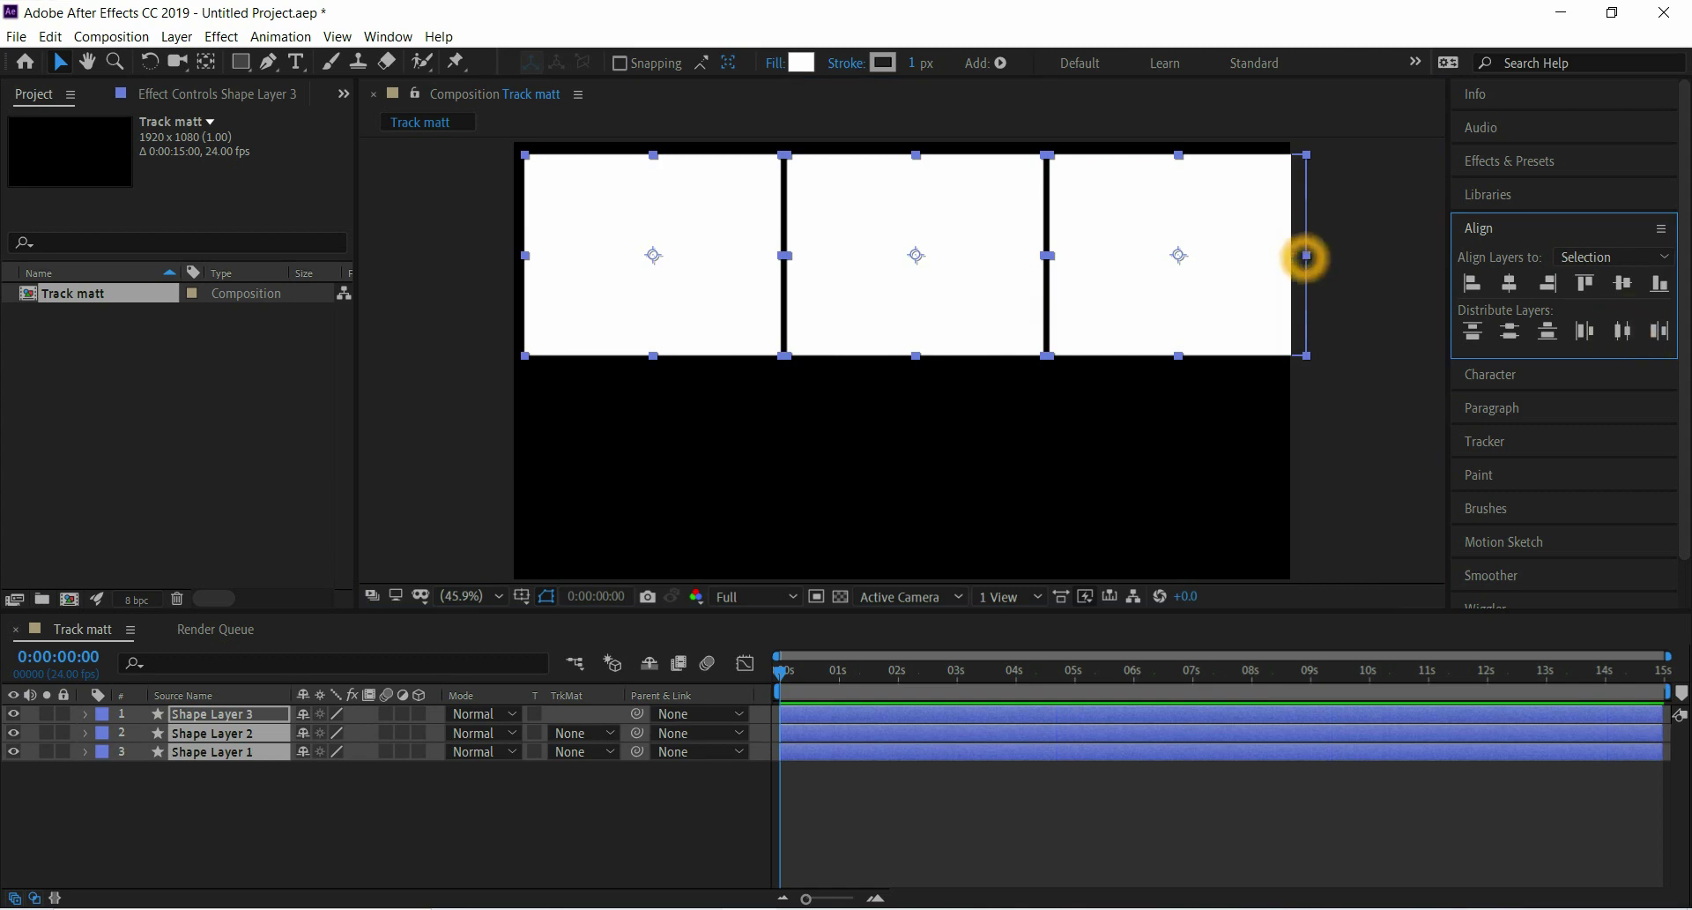
drag(1306, 255, 1232, 264)
Draw a wide white rectangle on a new shape layer, filling the lower half of the frame beneath the three rectangles
click(242, 60)
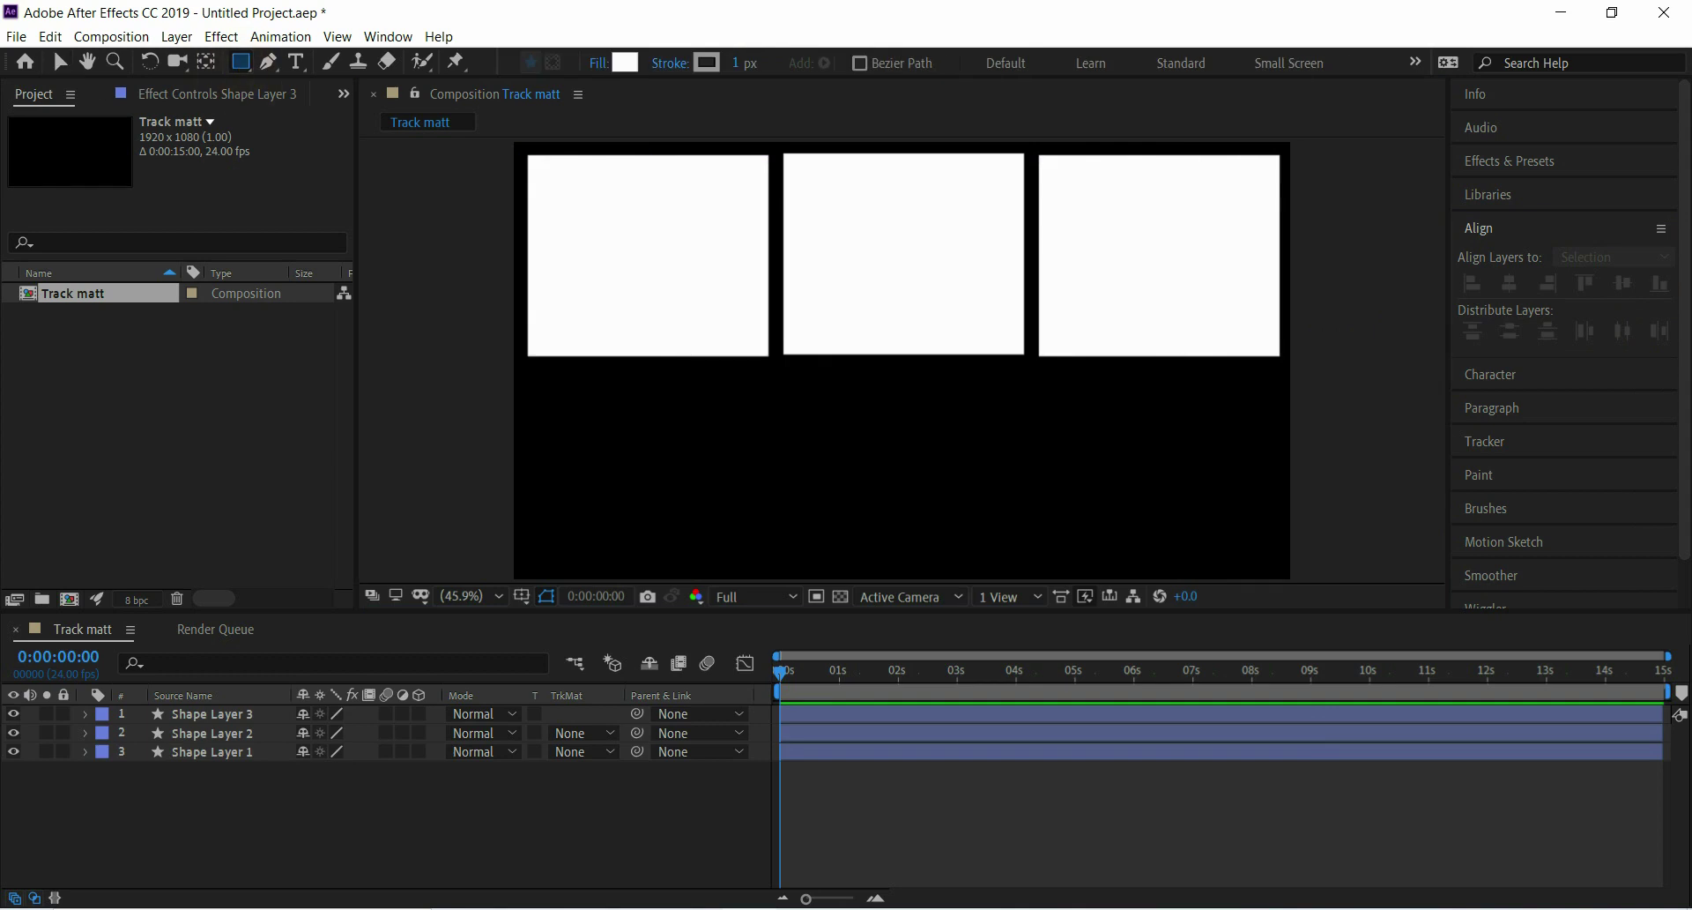
mouse_move(529, 373)
mouse_down()
mouse_move(680, 476)
mouse_move(1277, 567)
mouse_up()
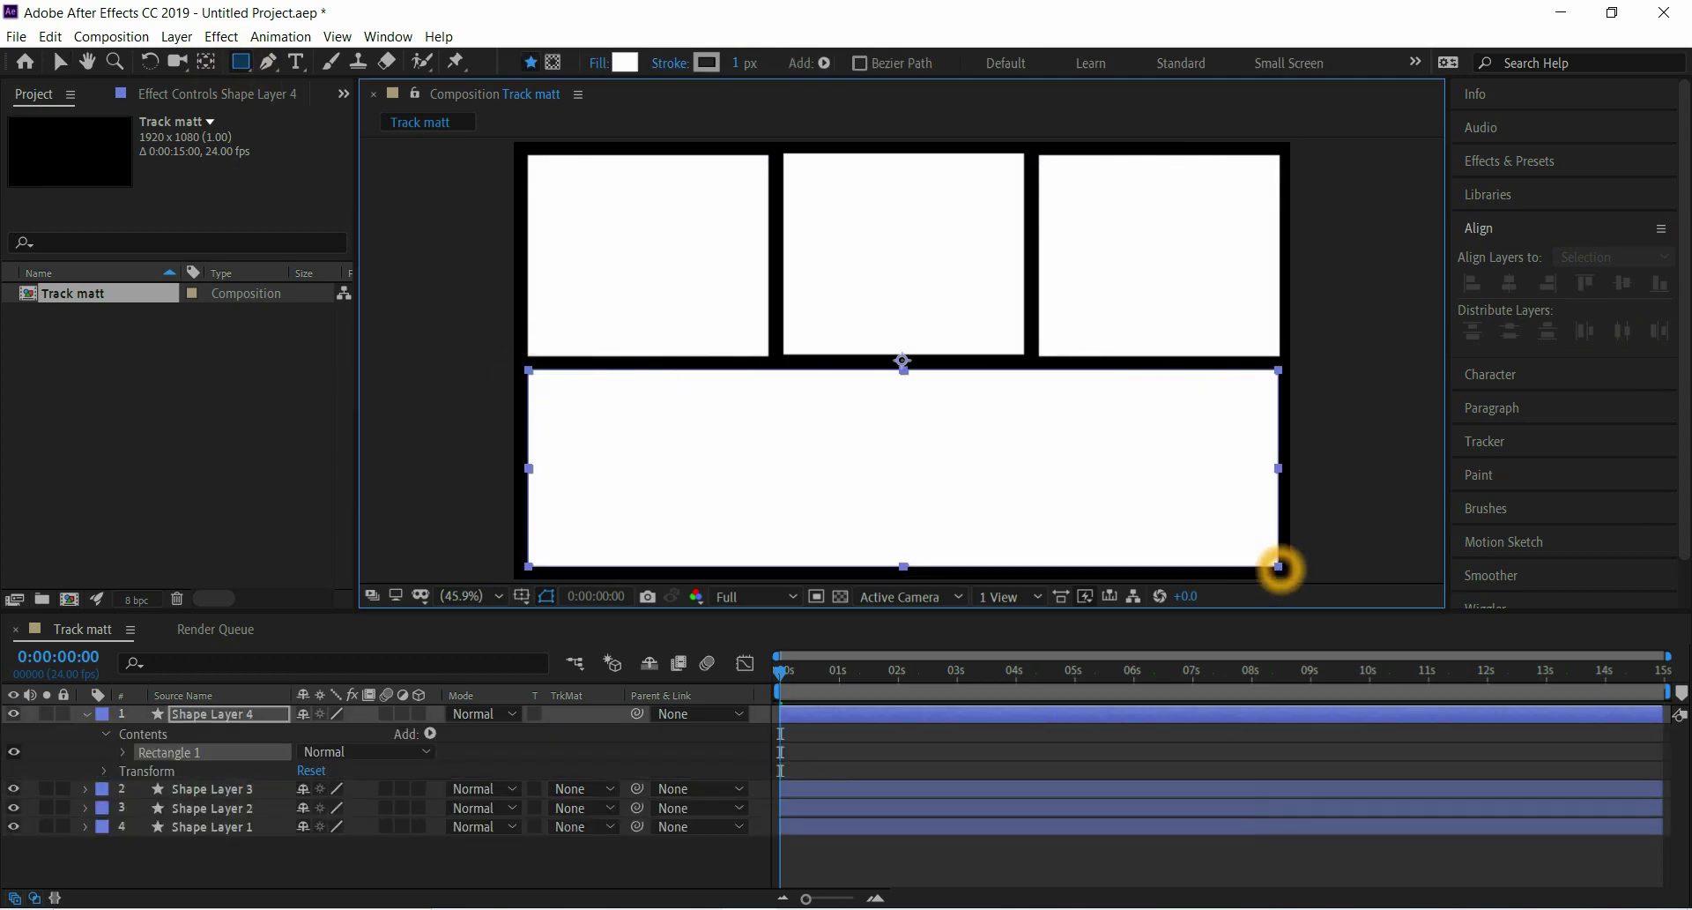
key(v)
click(1358, 493)
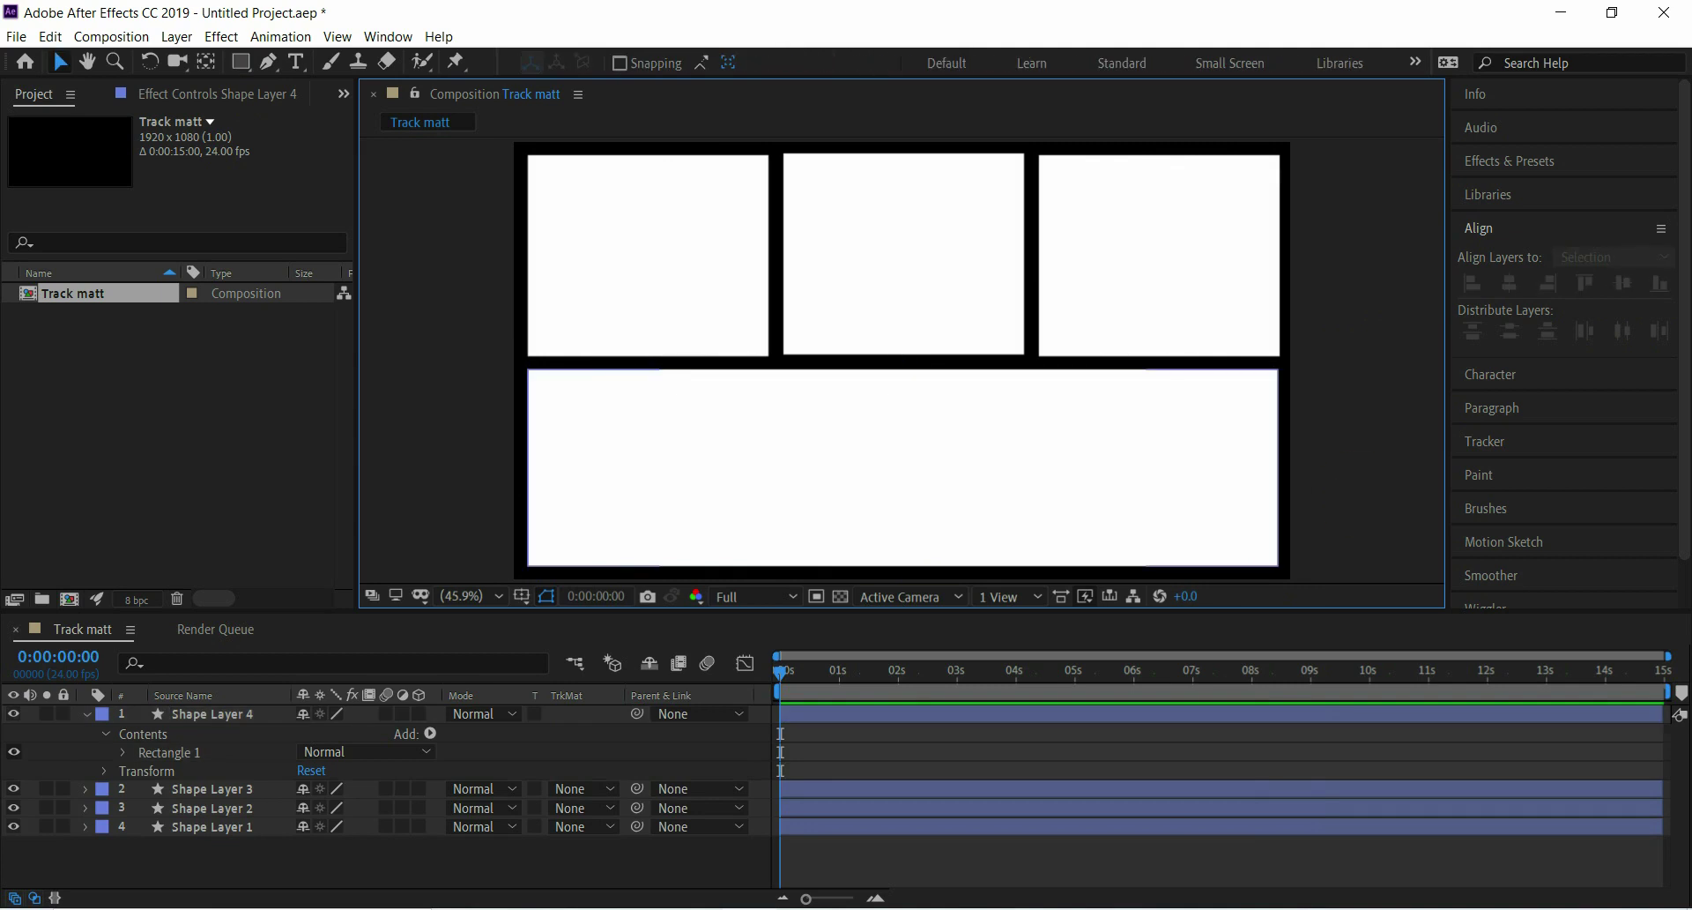
click(93, 716)
click(87, 714)
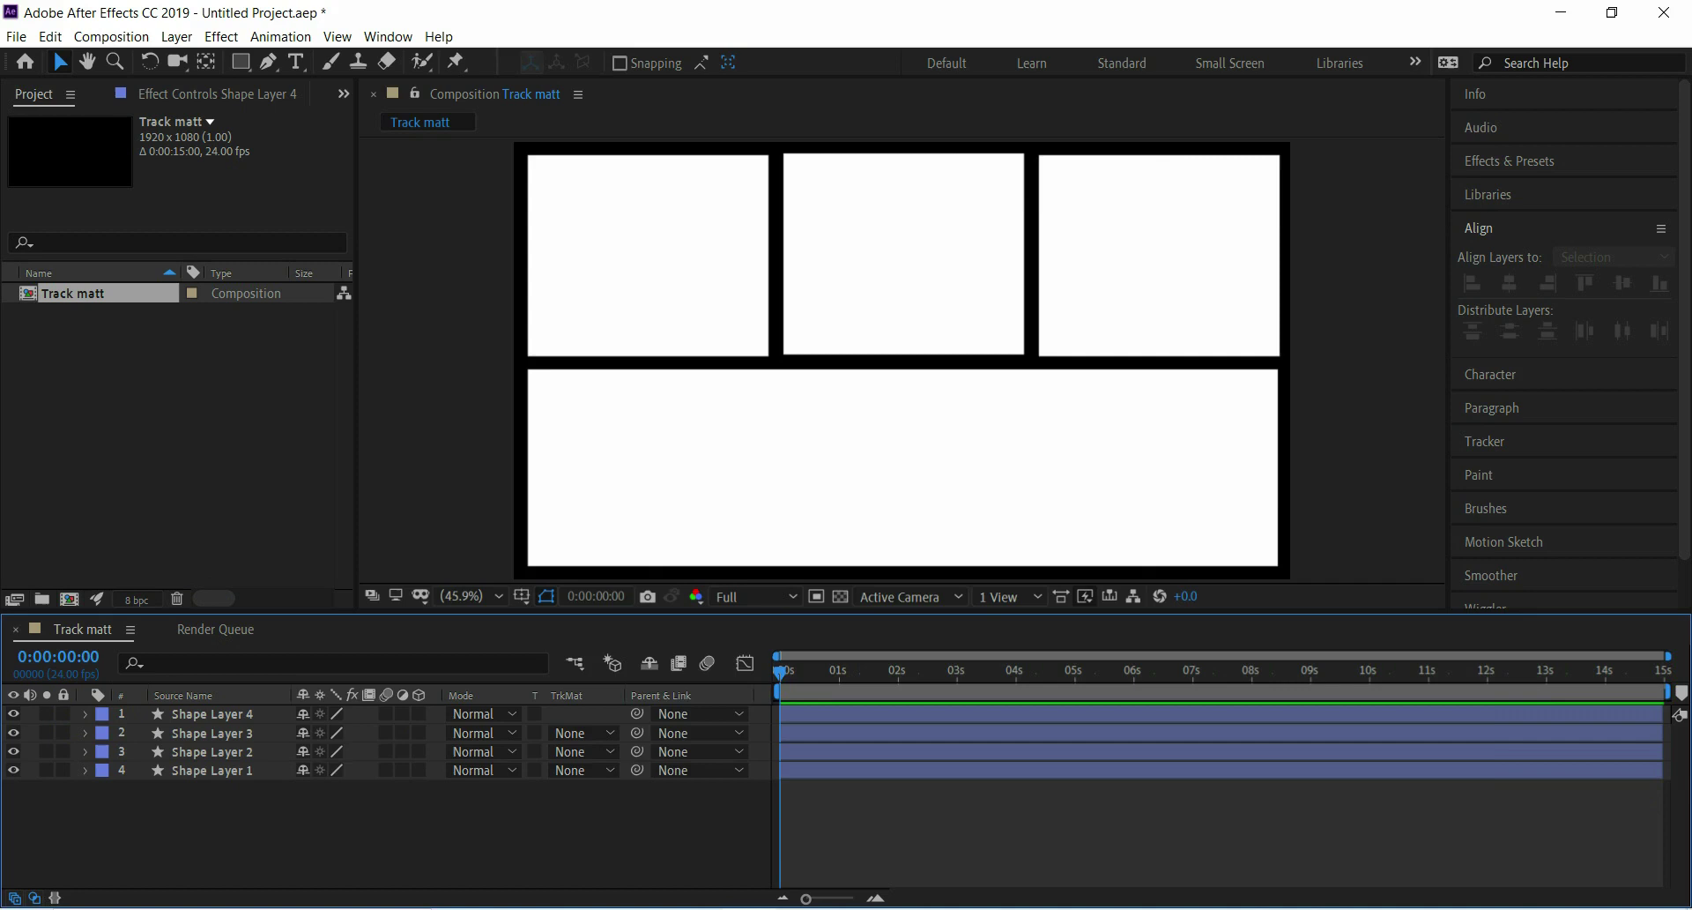
Import the Golf Court - 700 and Sea - 24216 videos from the Downloads folder into the project
key(alt+Tab)
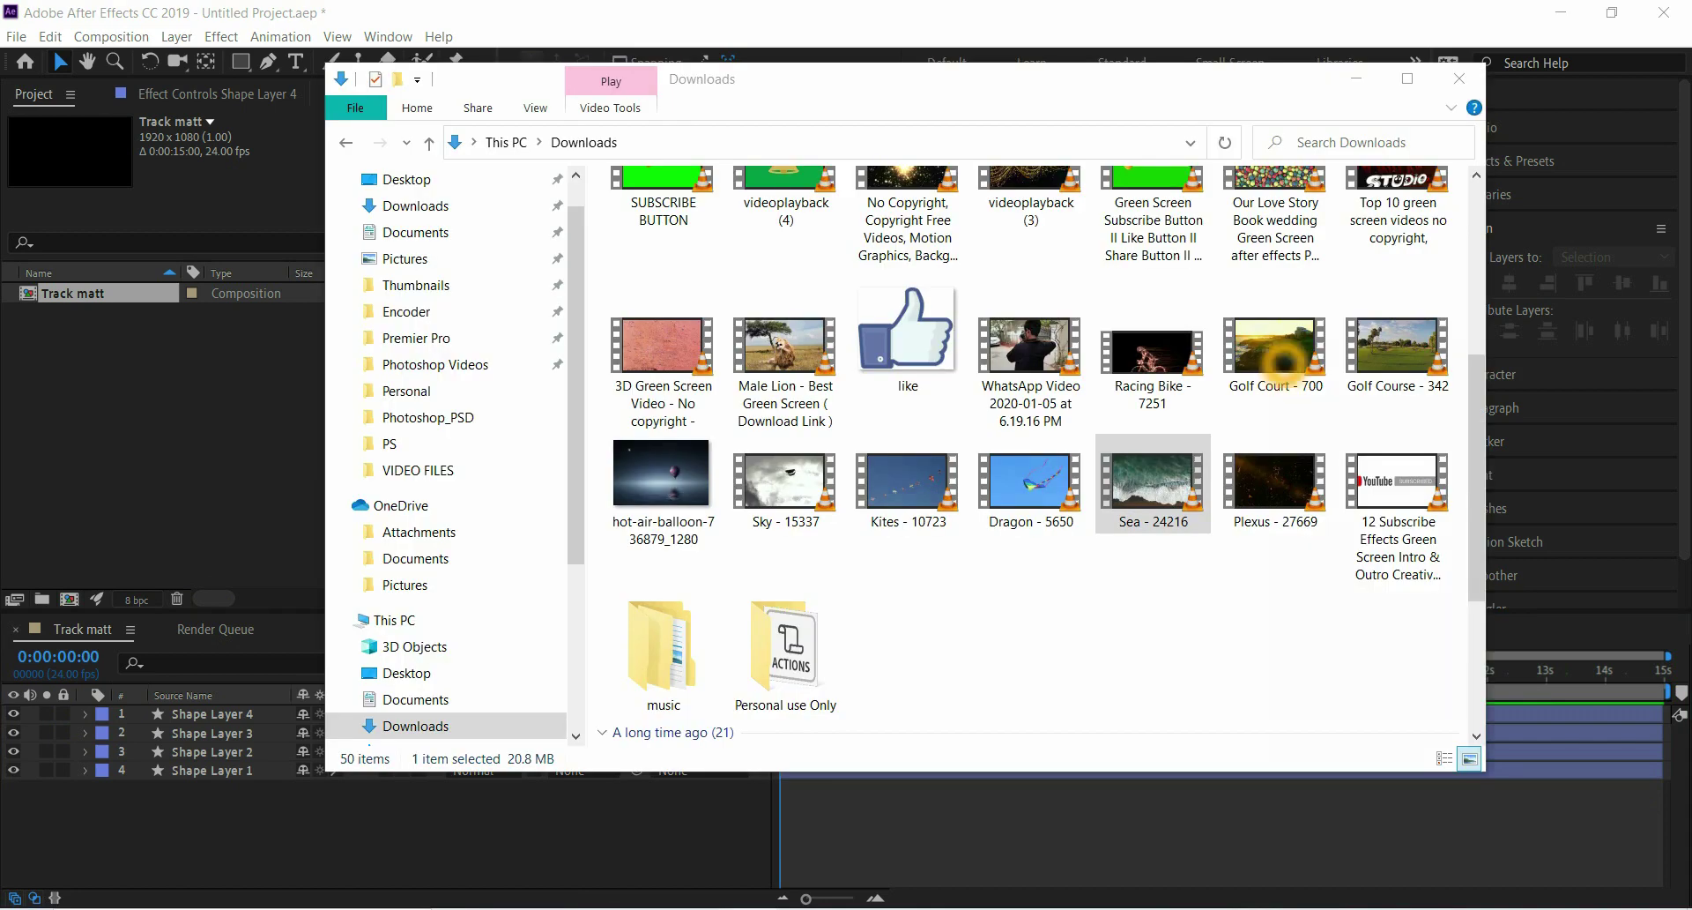
drag(1276, 348, 167, 477)
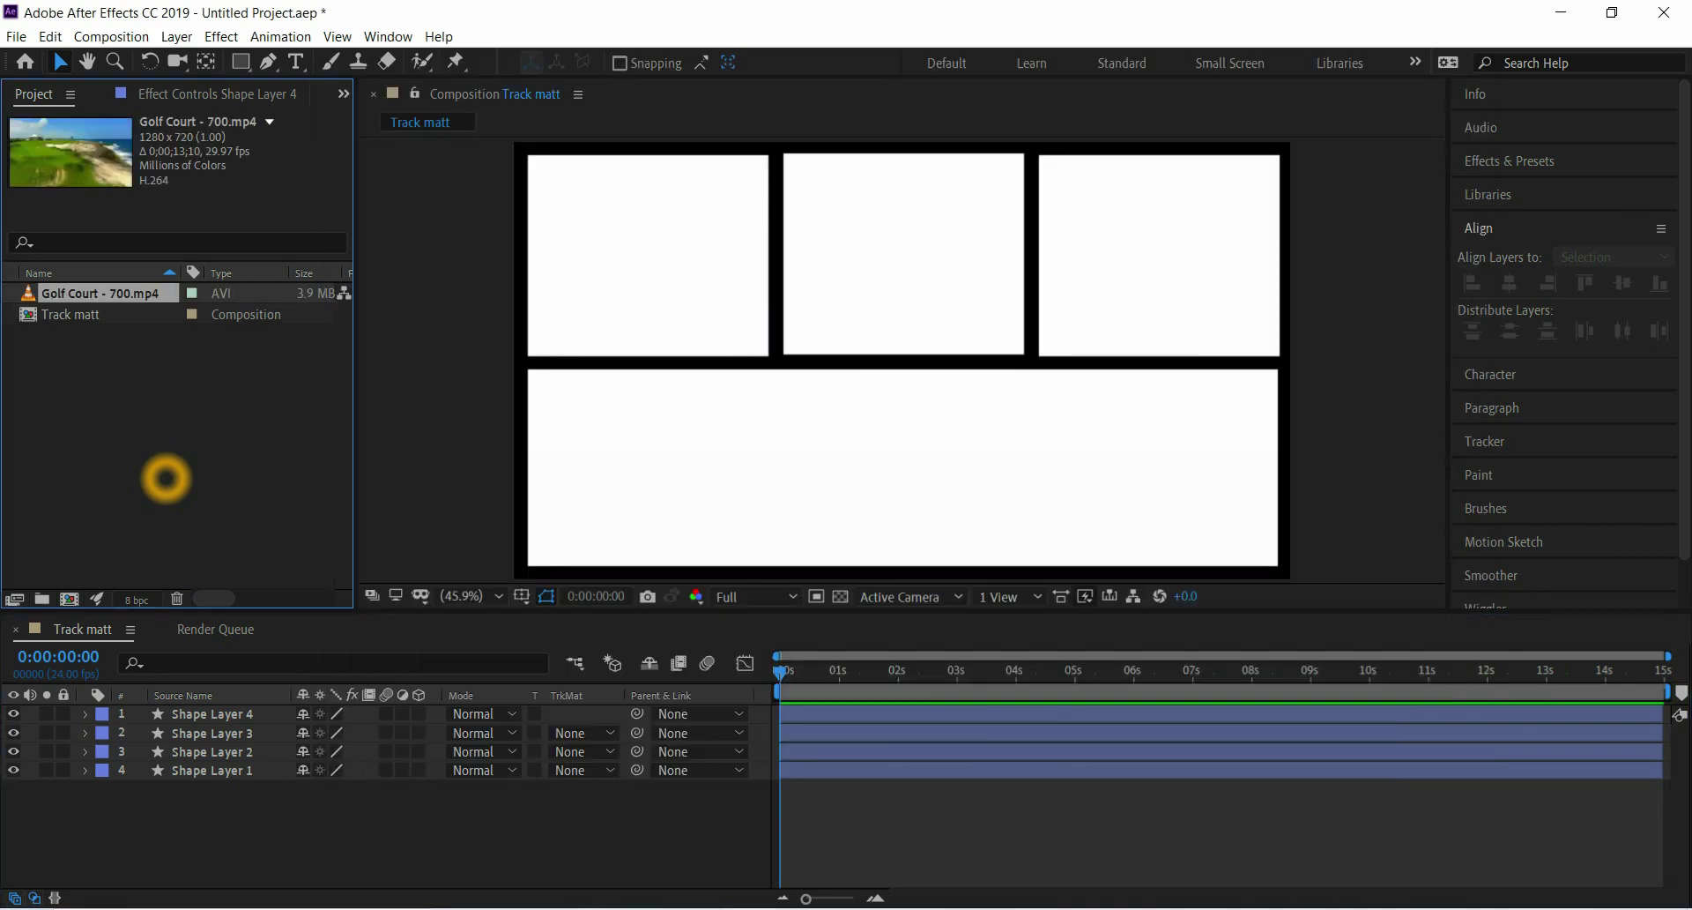
key(alt+Tab)
drag(1152, 483, 211, 436)
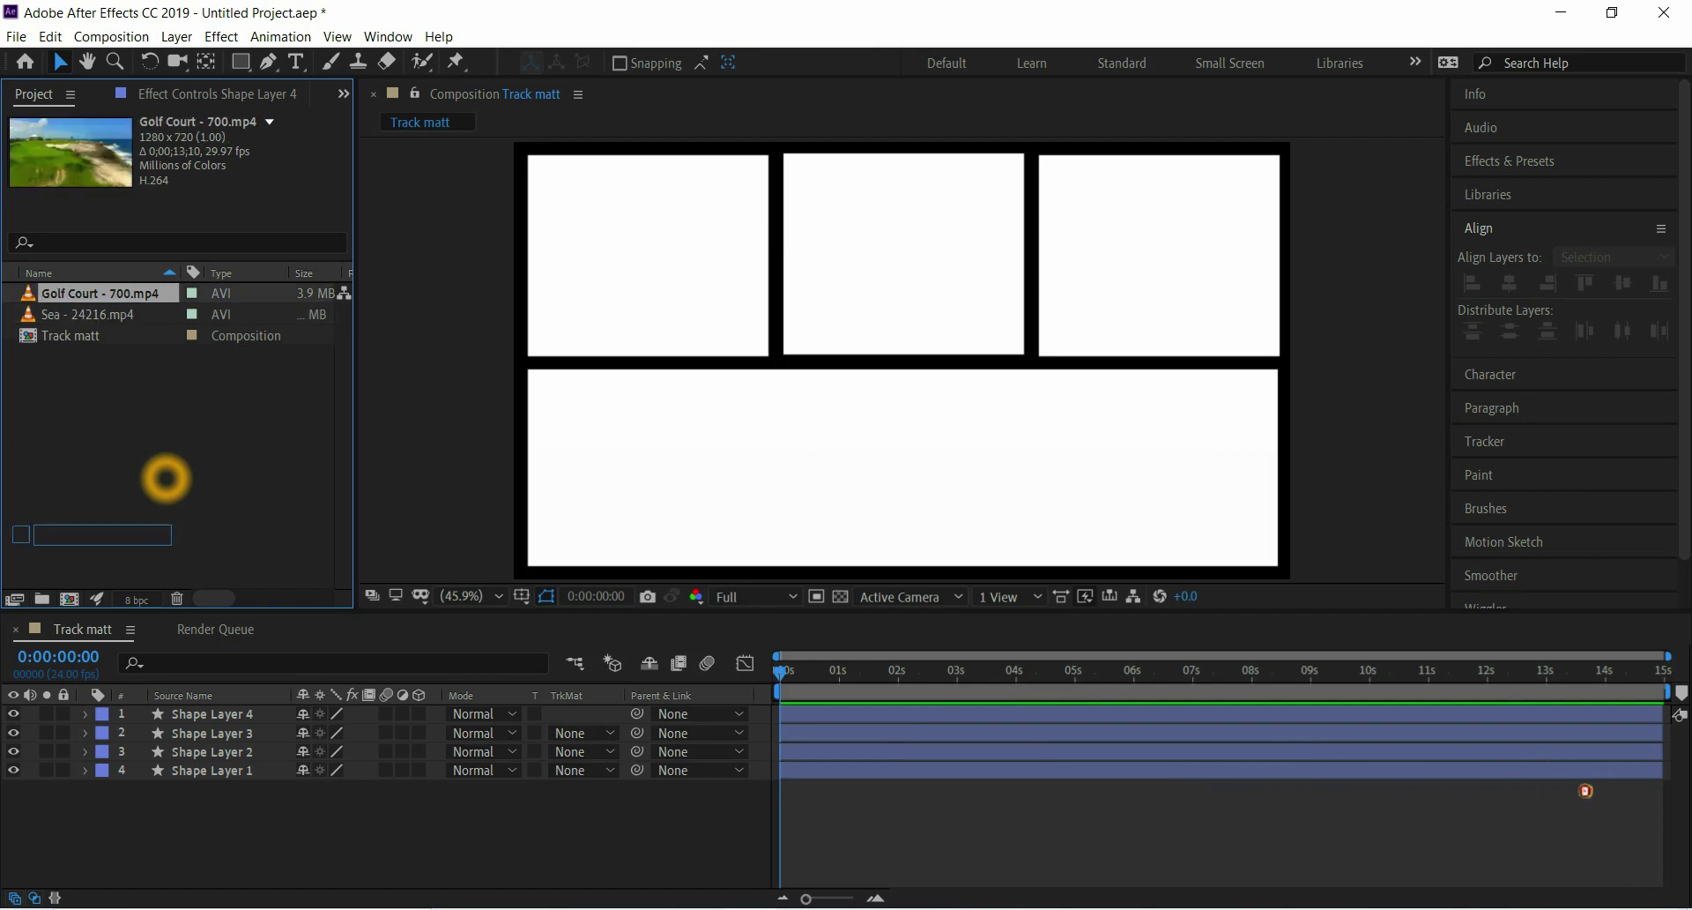
Create a composition from the Golf Court - 700.mp4 footage and place the Track matt composition above the video layer
key(alt+backslash)
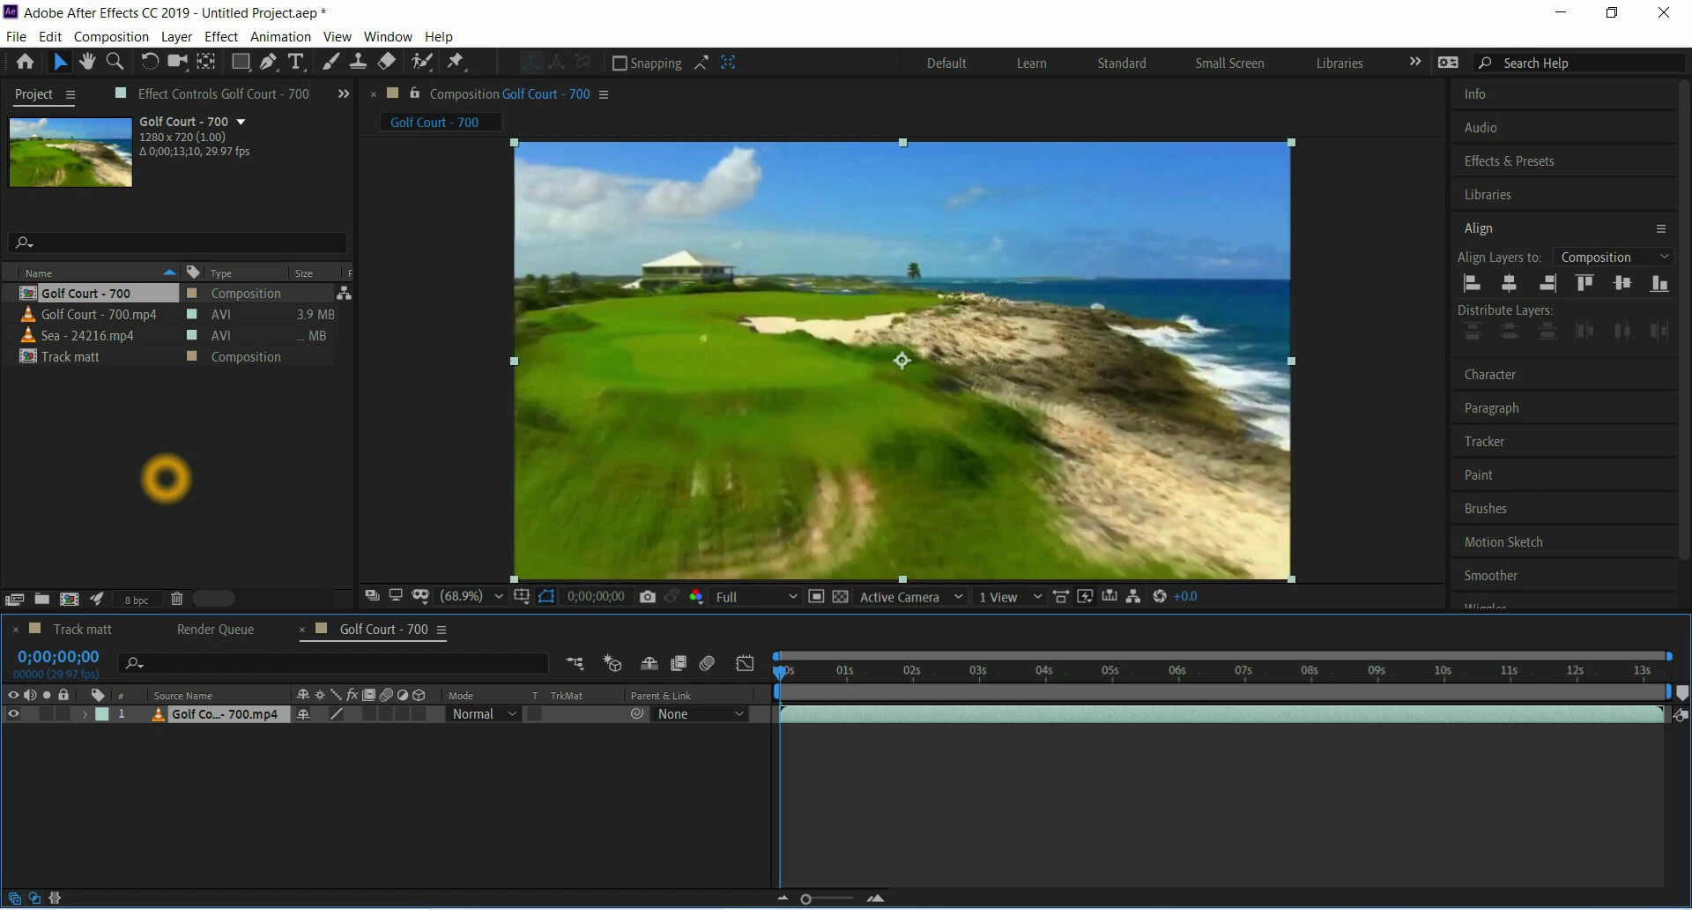
click(73, 356)
drag(165, 478, 219, 745)
key(ctrl+Up)
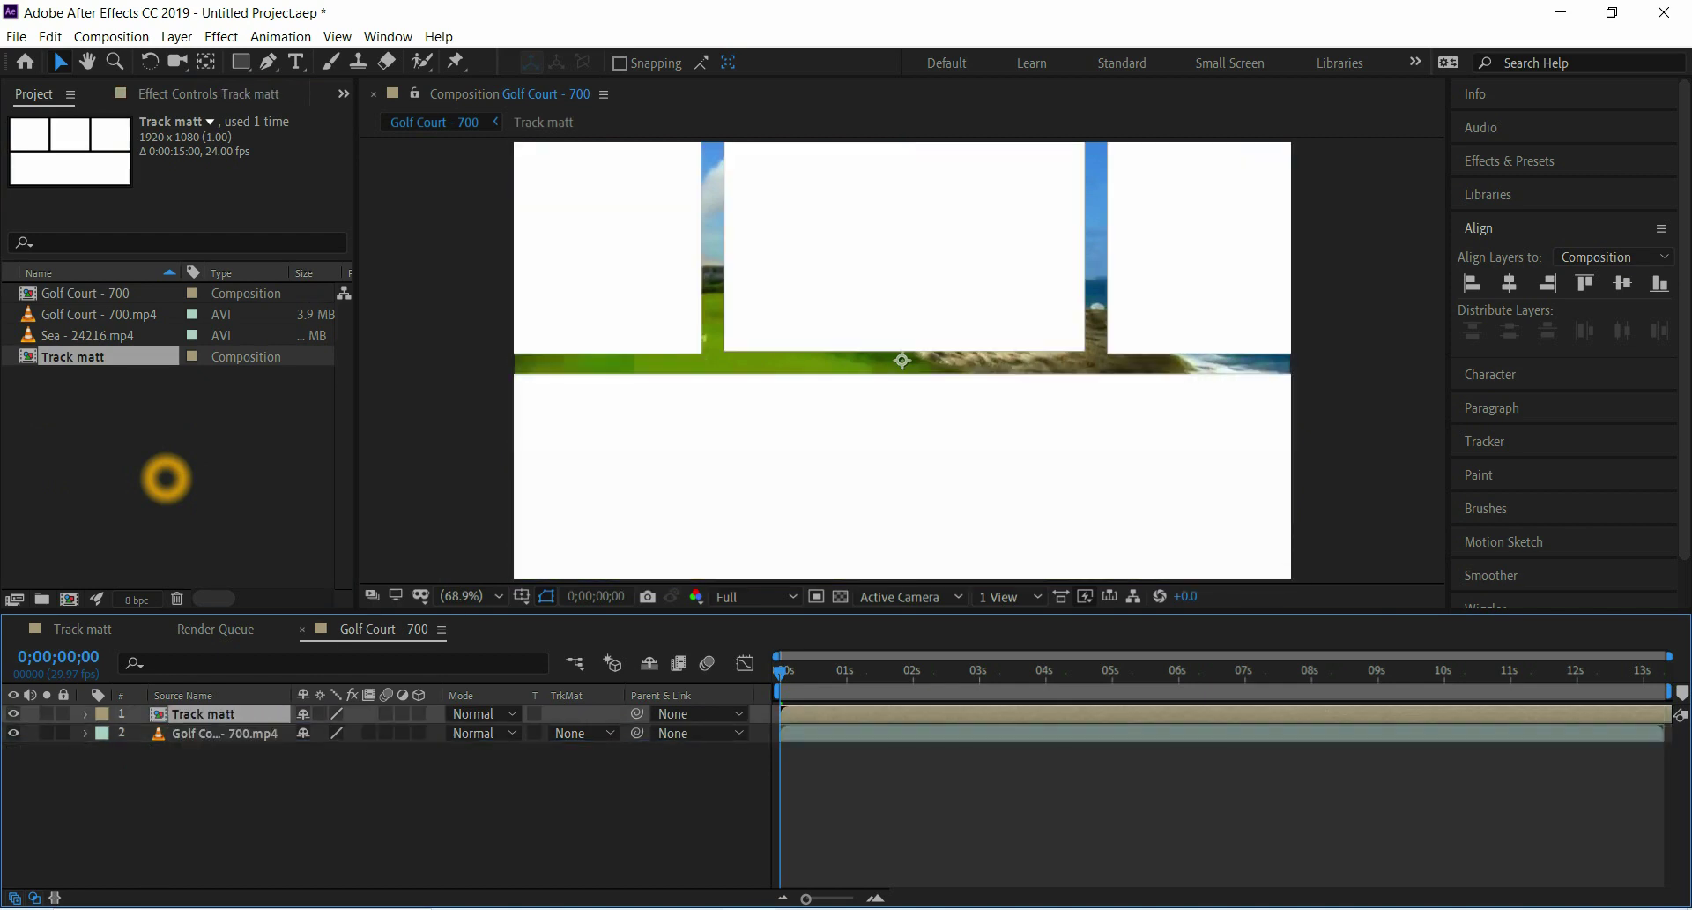
Set the Track matt layer's scale to 67% so its panels fit the frame
key(s)
drag(332, 732, 302, 732)
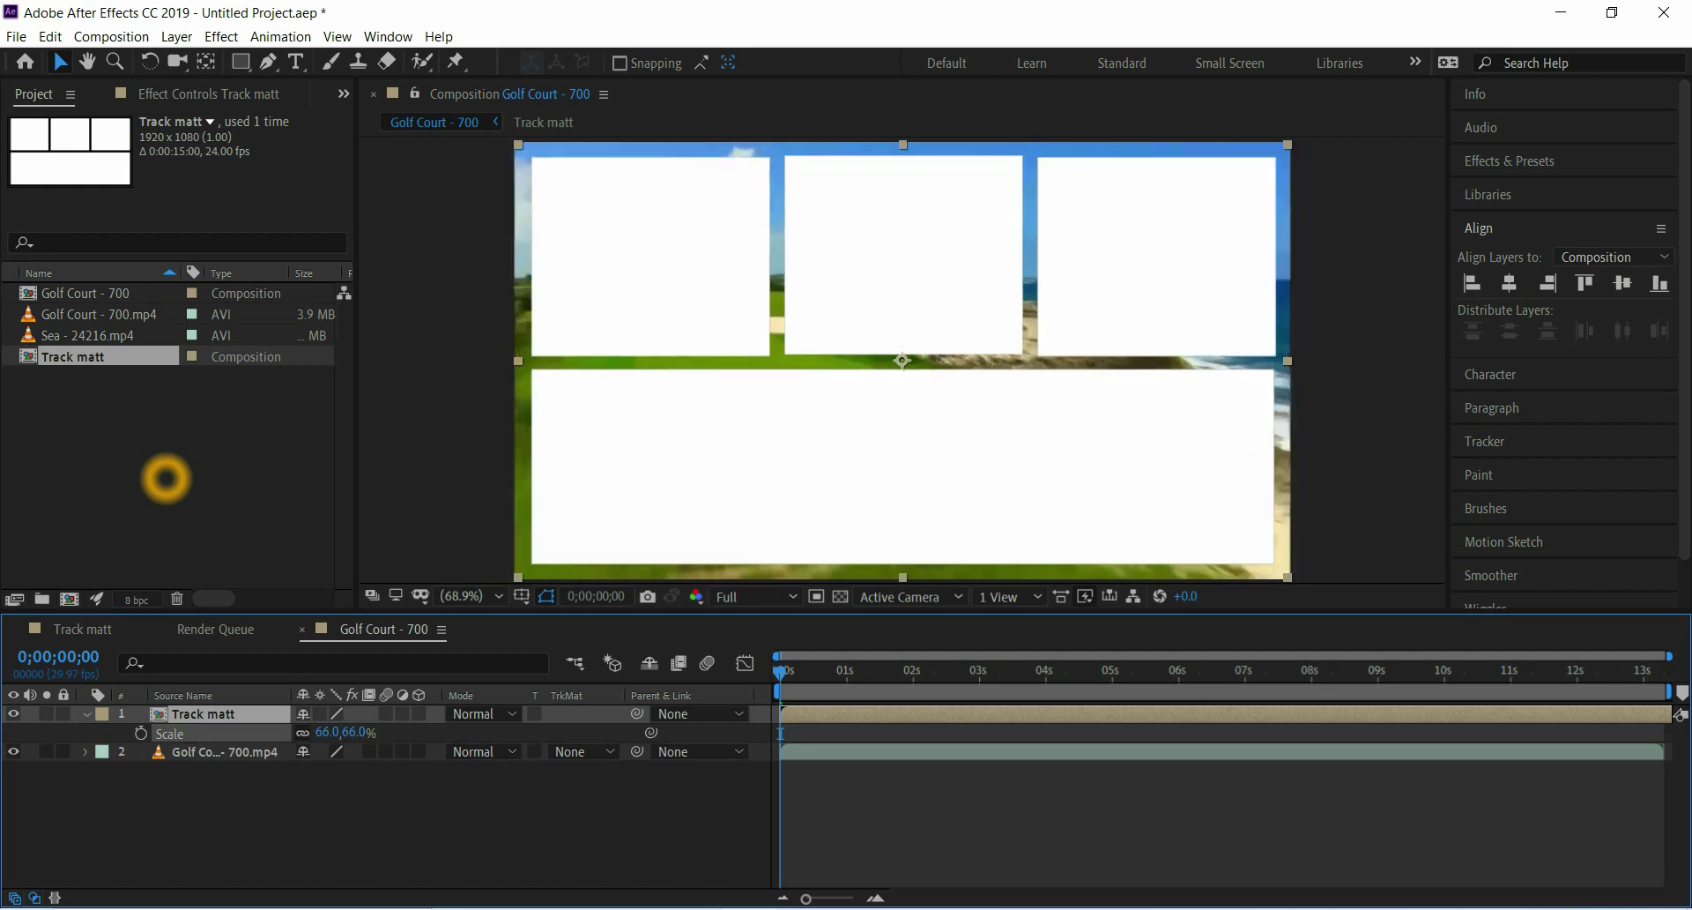
drag(302, 731, 302, 732)
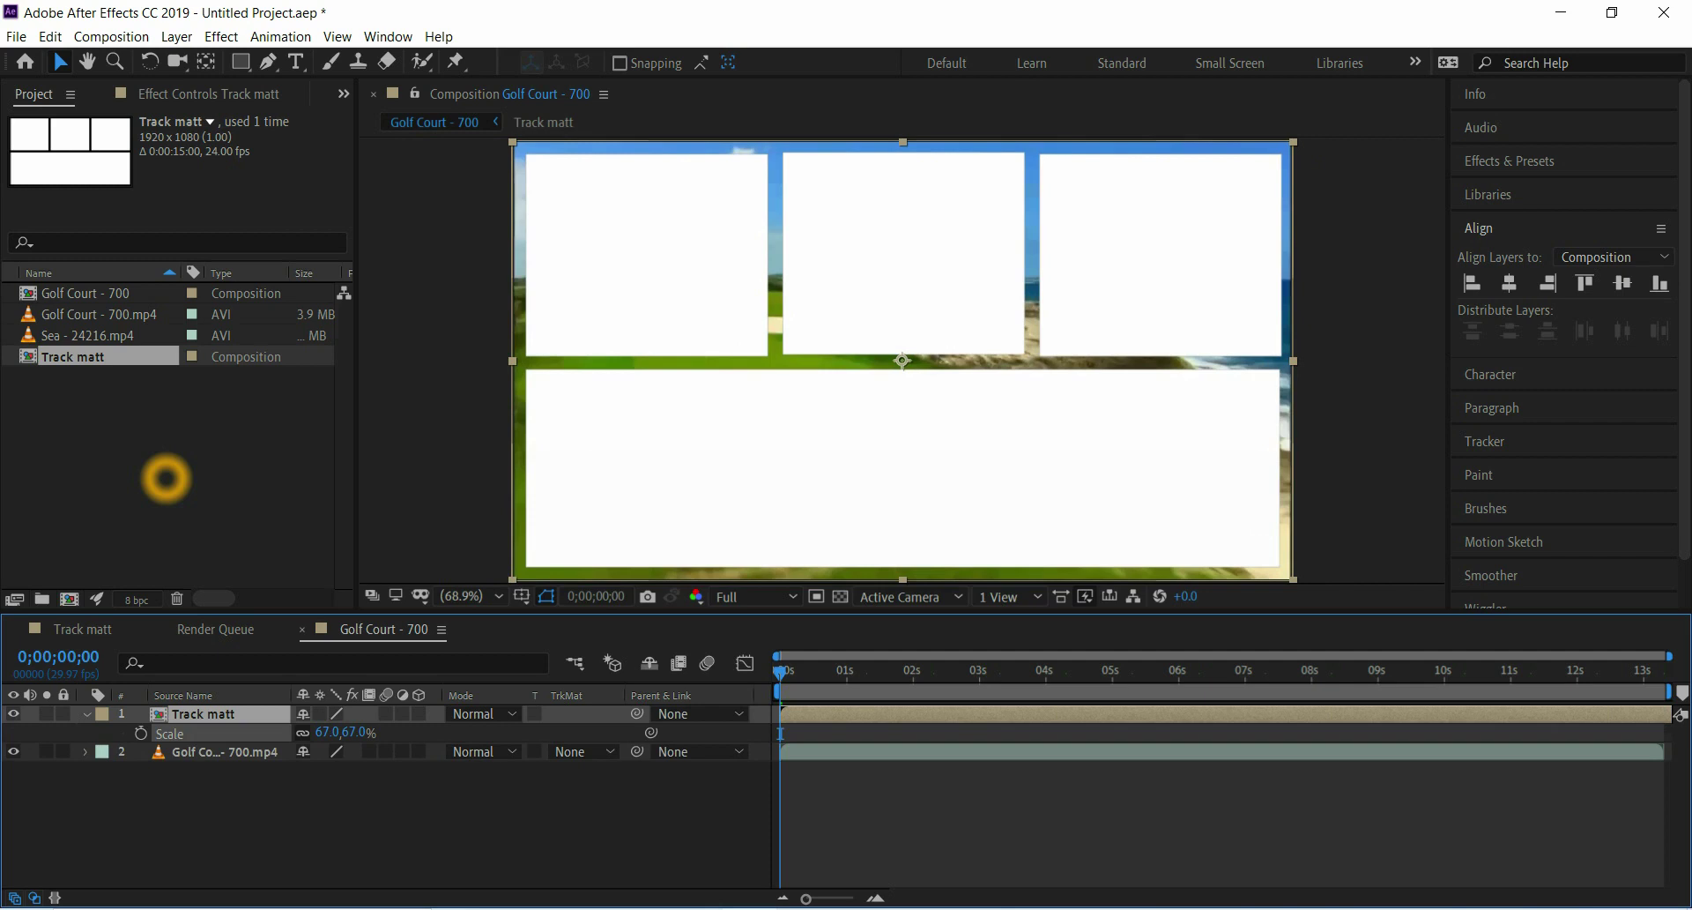
Try scales of 69% and 68% on the Track matt layer and return it to 67%
key(Return)
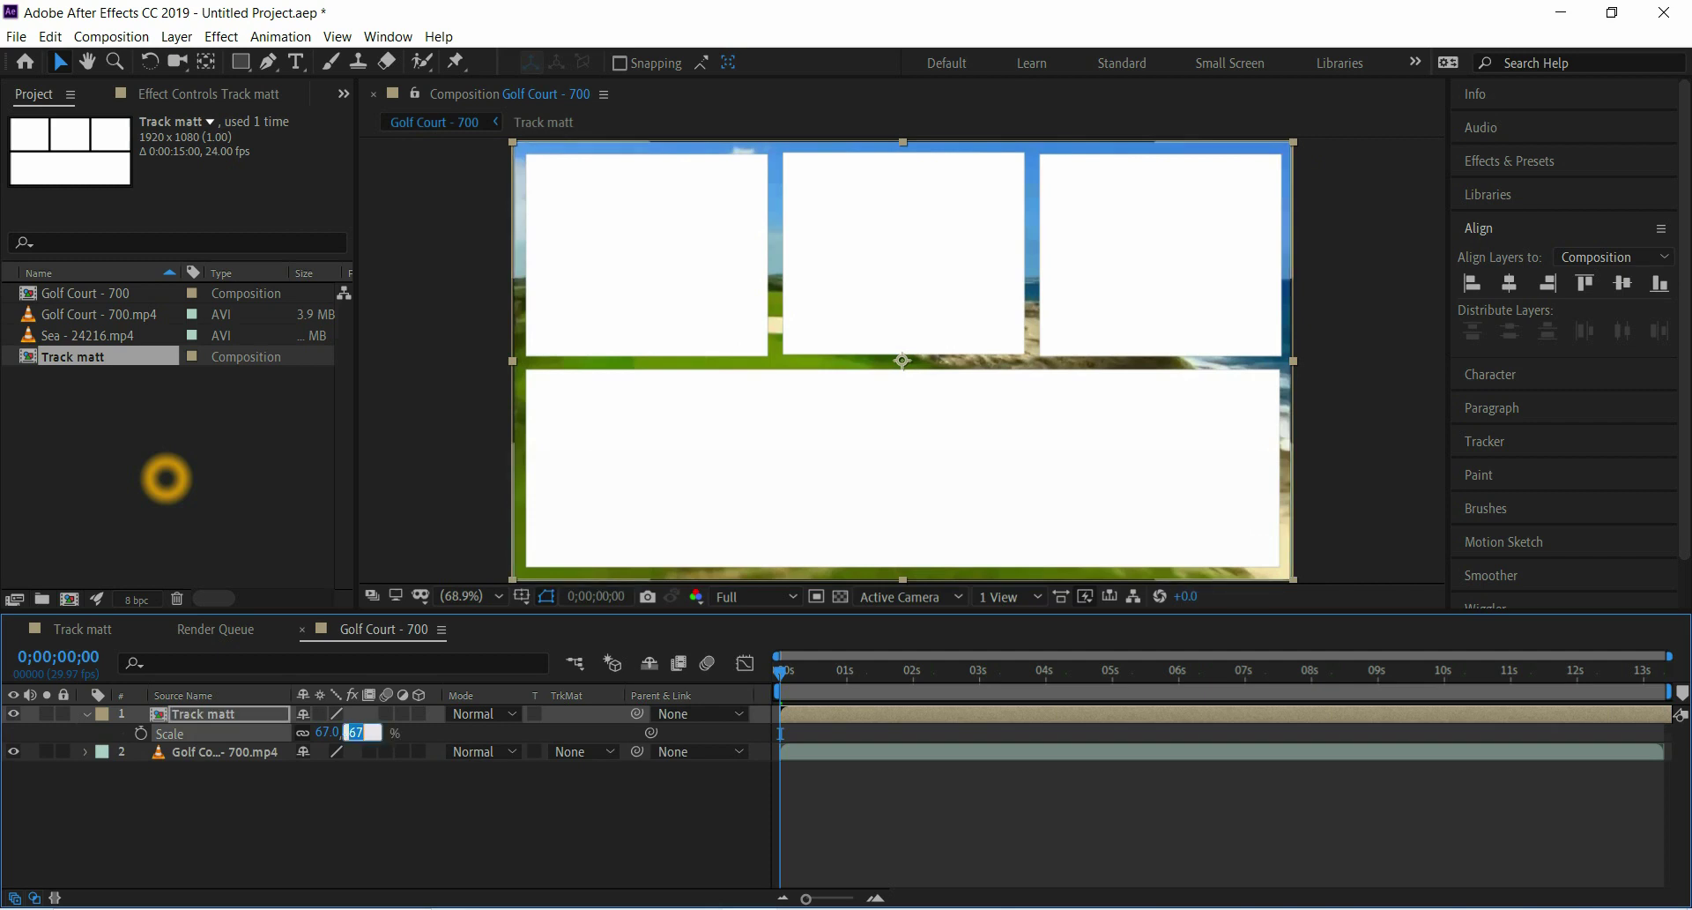
text(69)
key(Return)
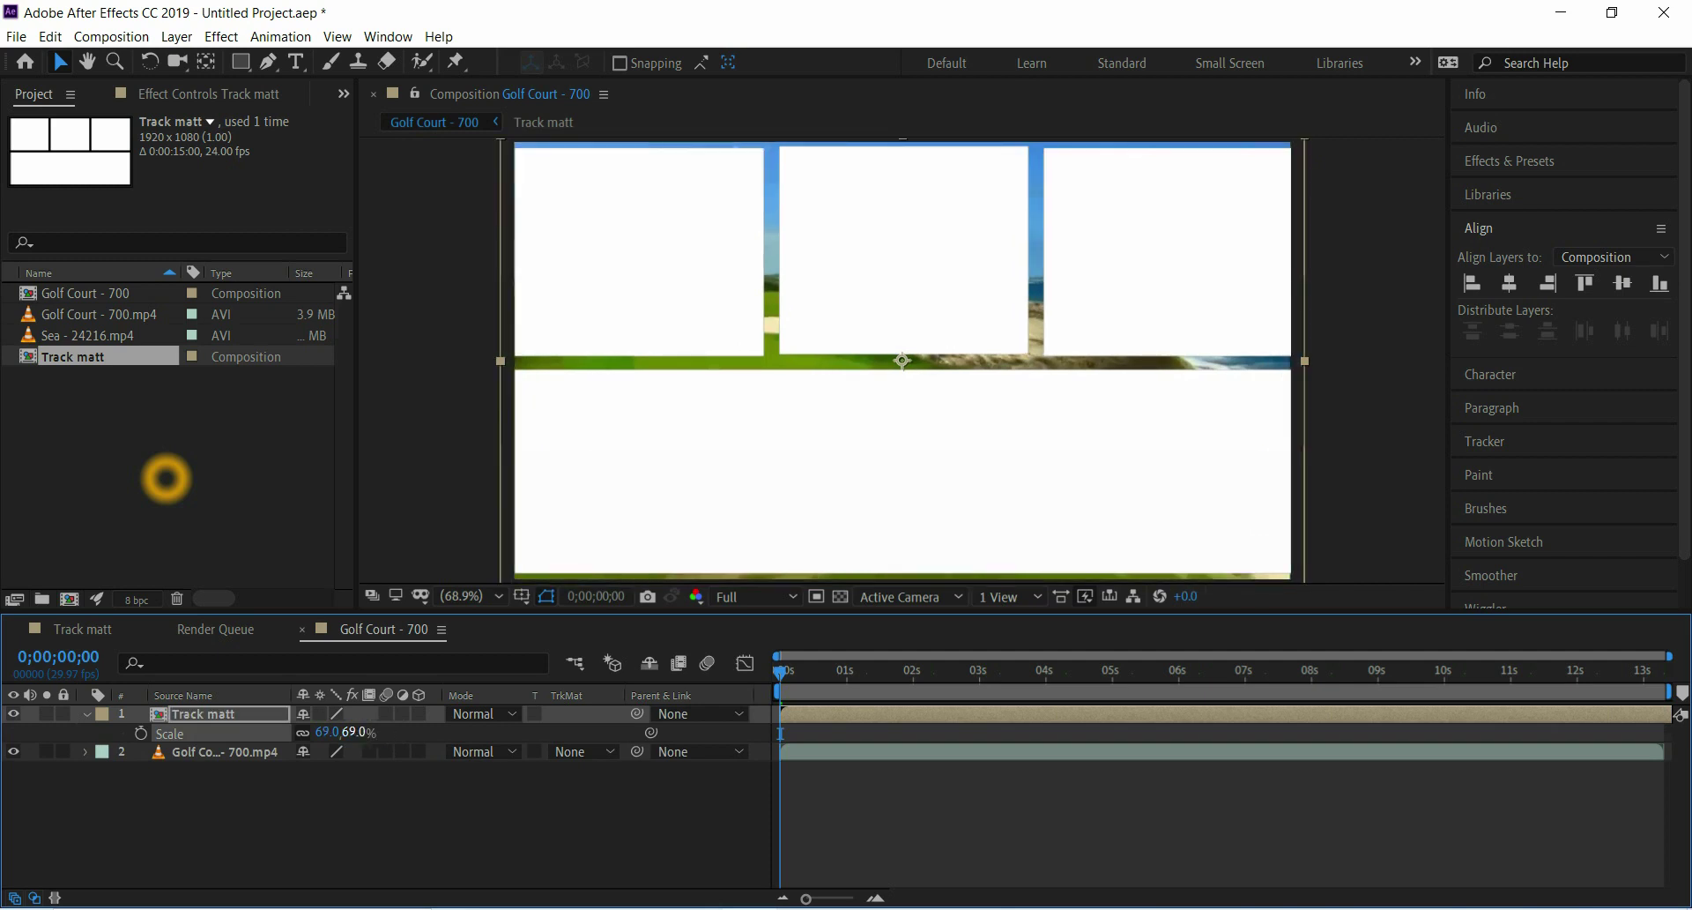
key(Return)
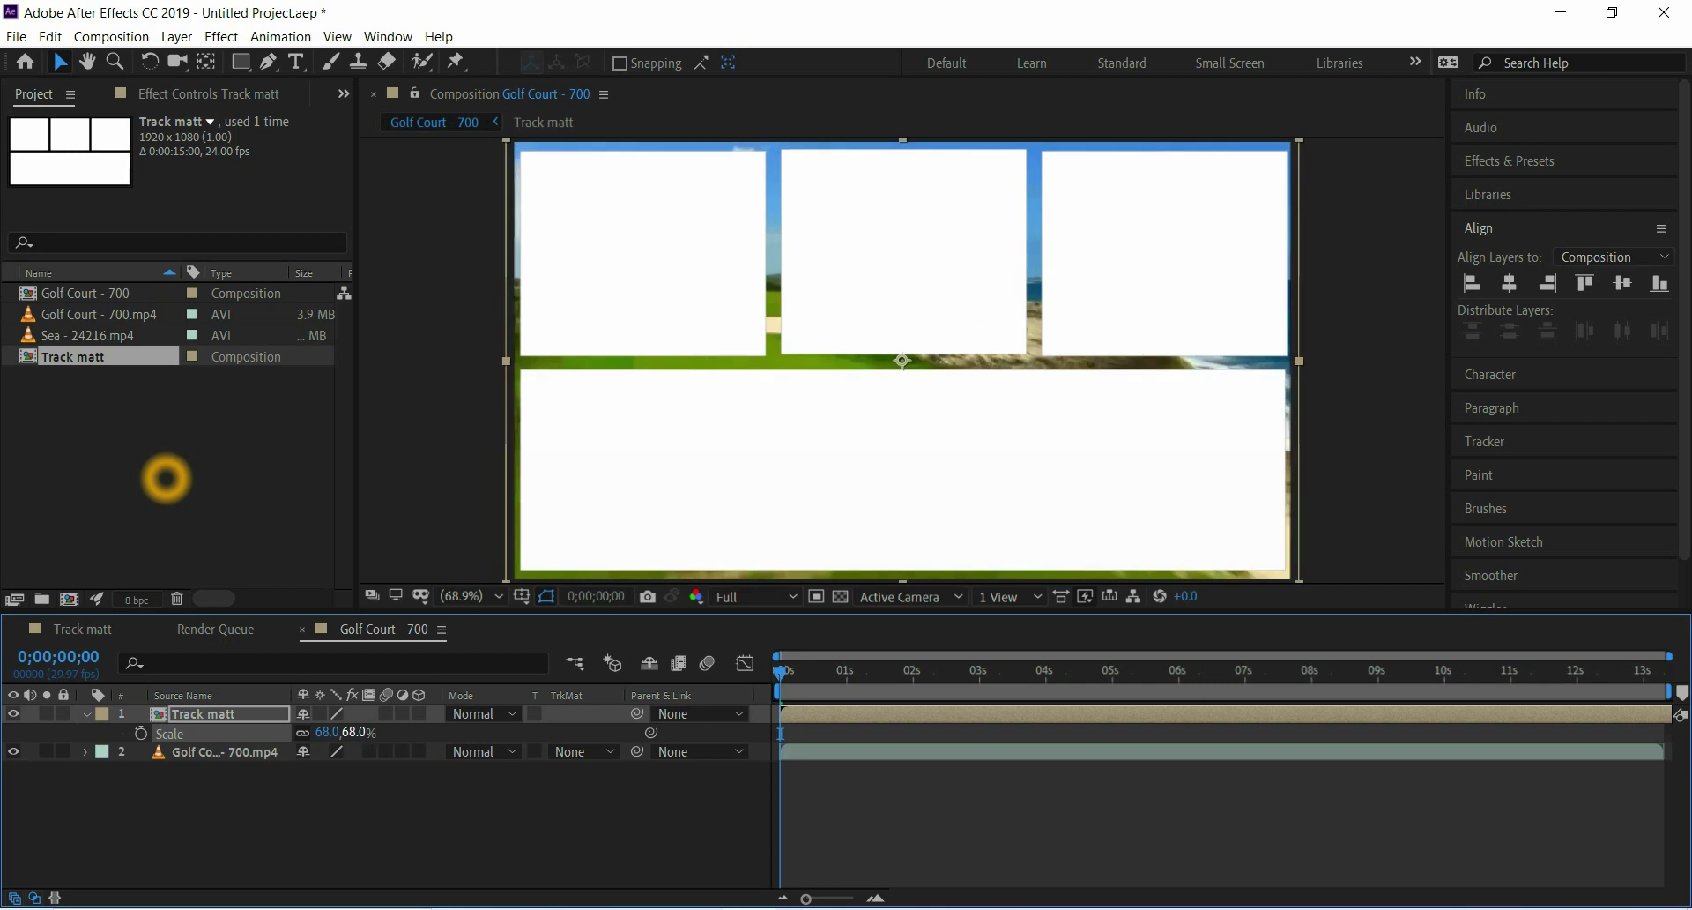
text(67)
key(Return)
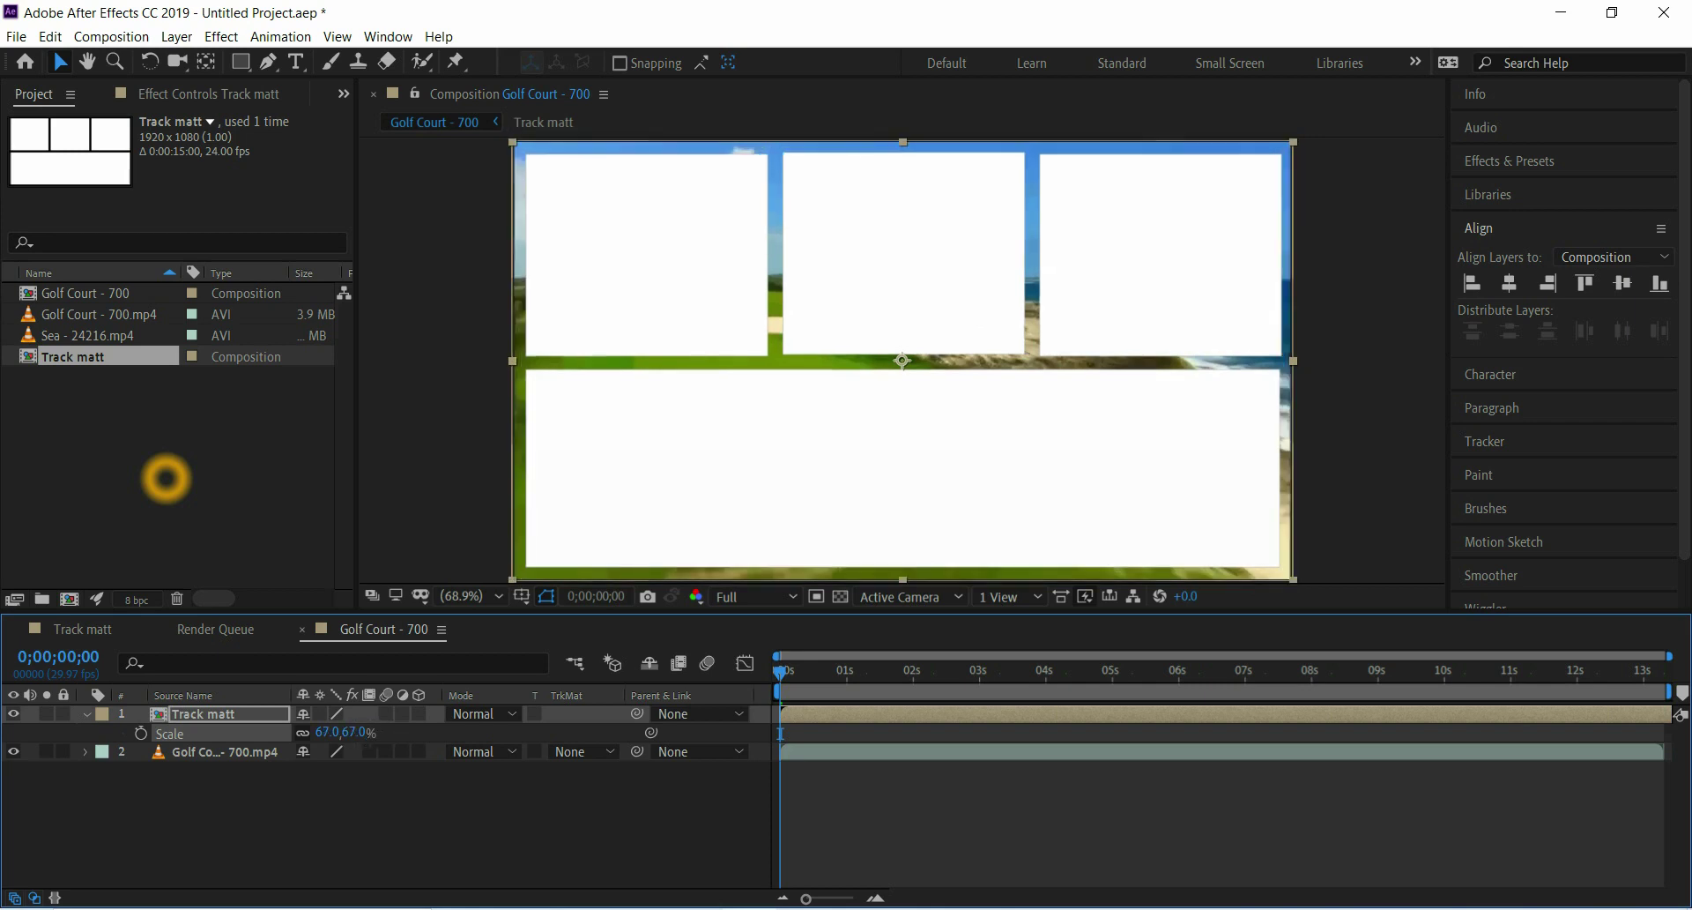
Apply the Alpha Matte "Track matt" to the Golf Court video layer and preview the playback
key(ctrl+shift+a)
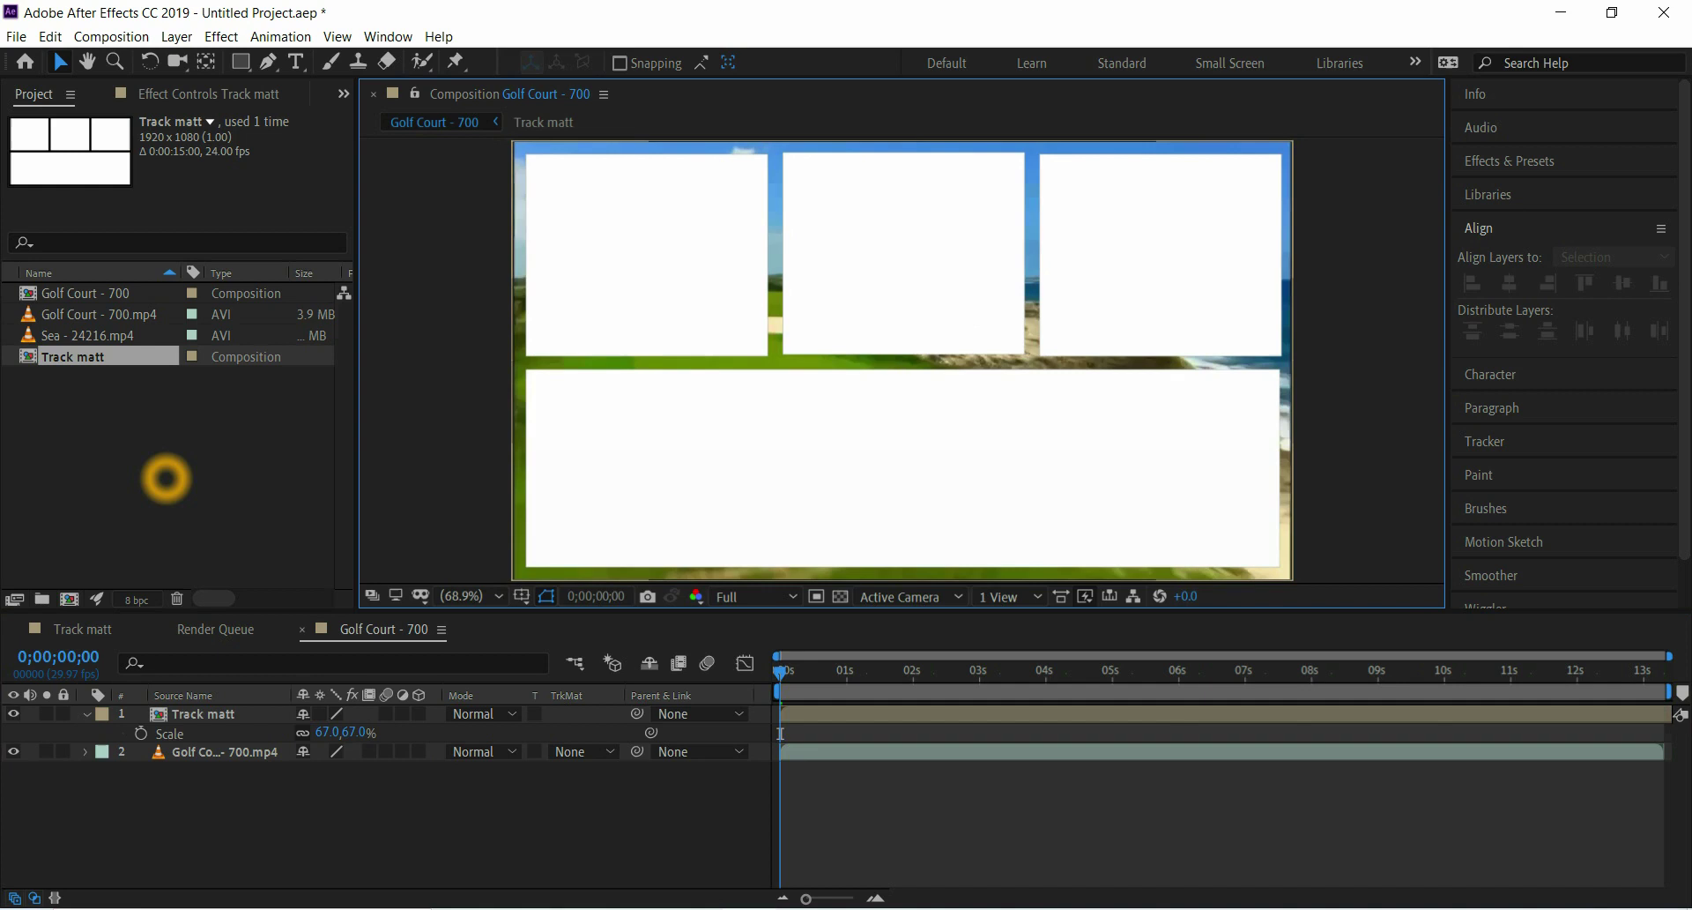
click(85, 713)
click(583, 733)
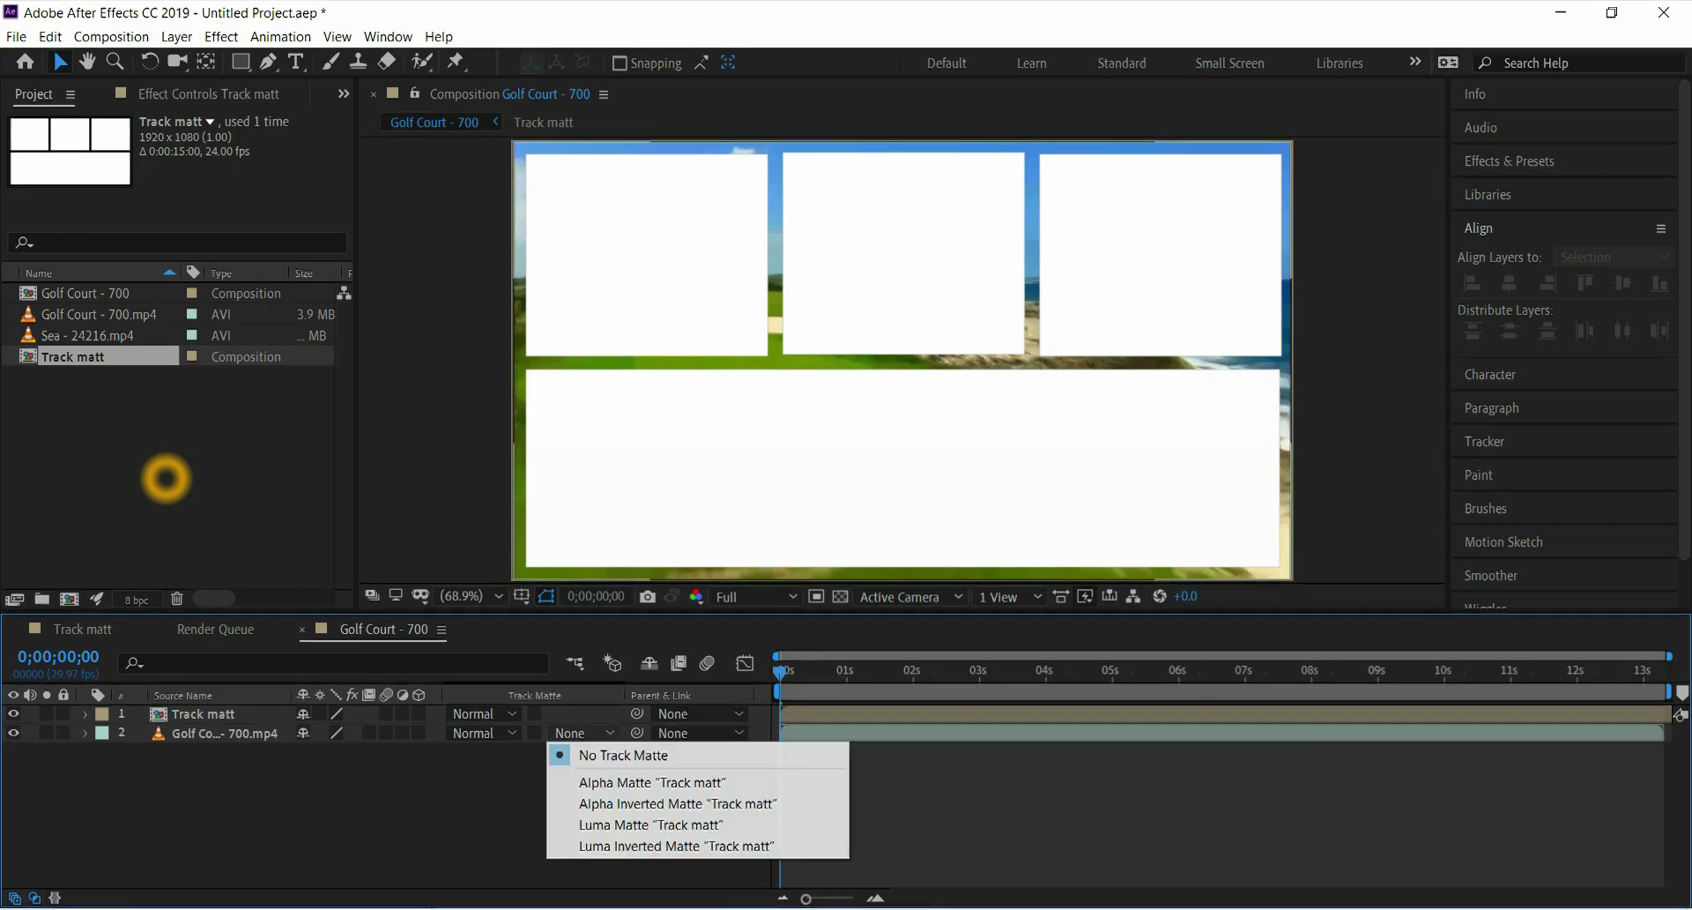
click(652, 782)
key(space)
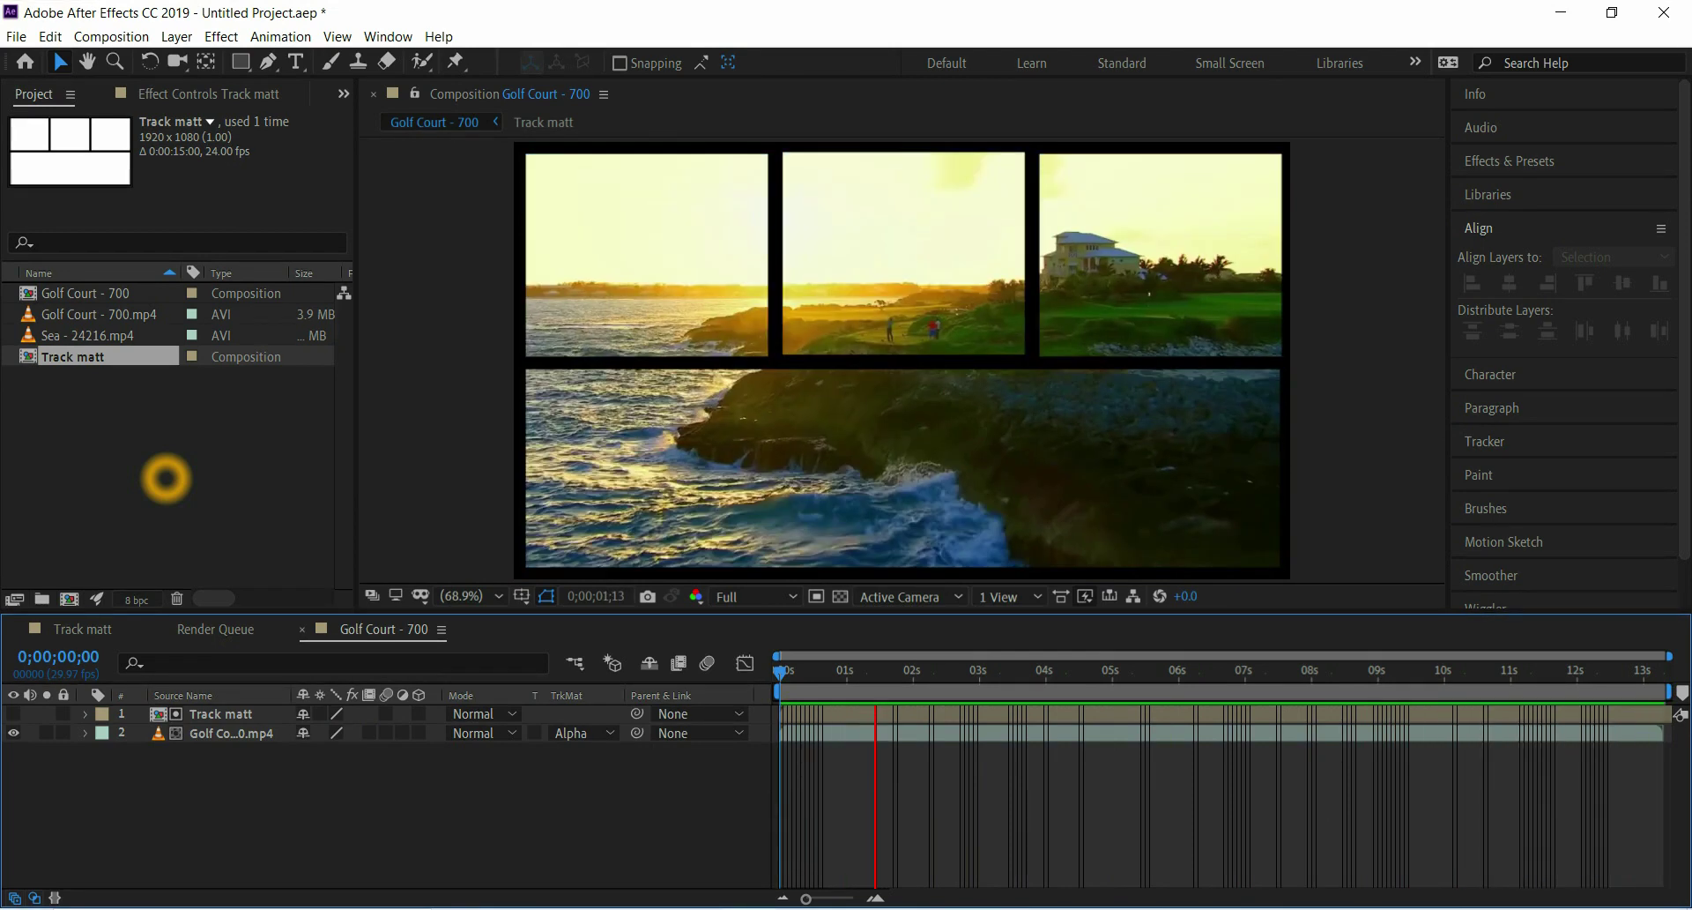
key(space)
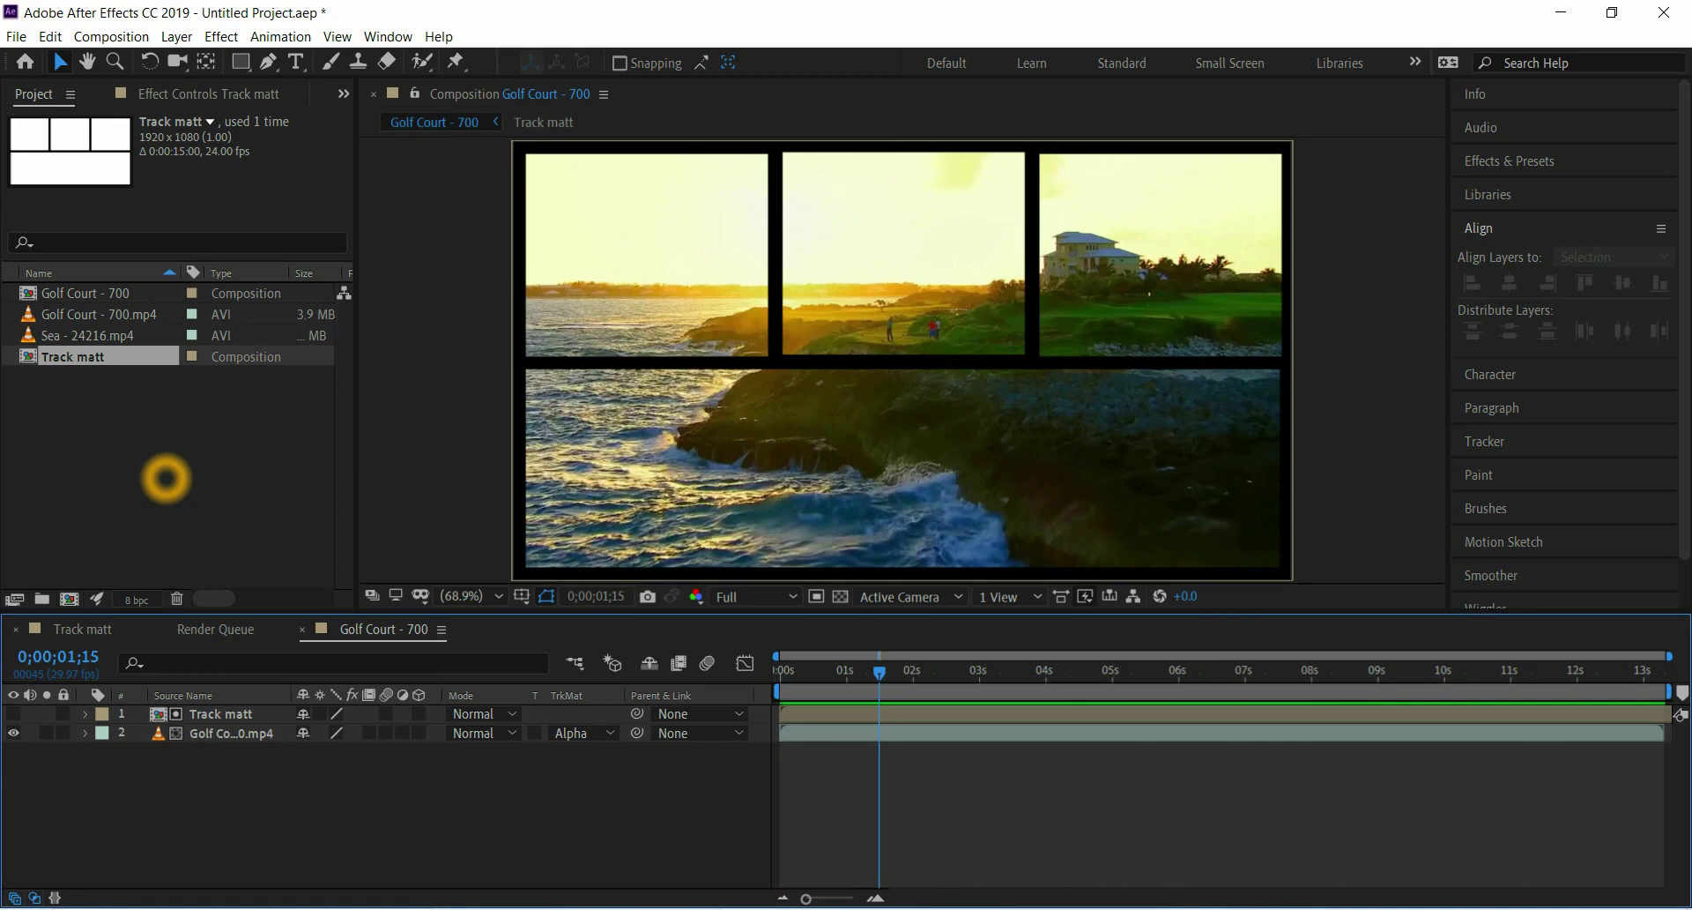
Delete the wide lower rectangle, Shape Layer 4, from the Track matt composition
click(82, 629)
click(212, 713)
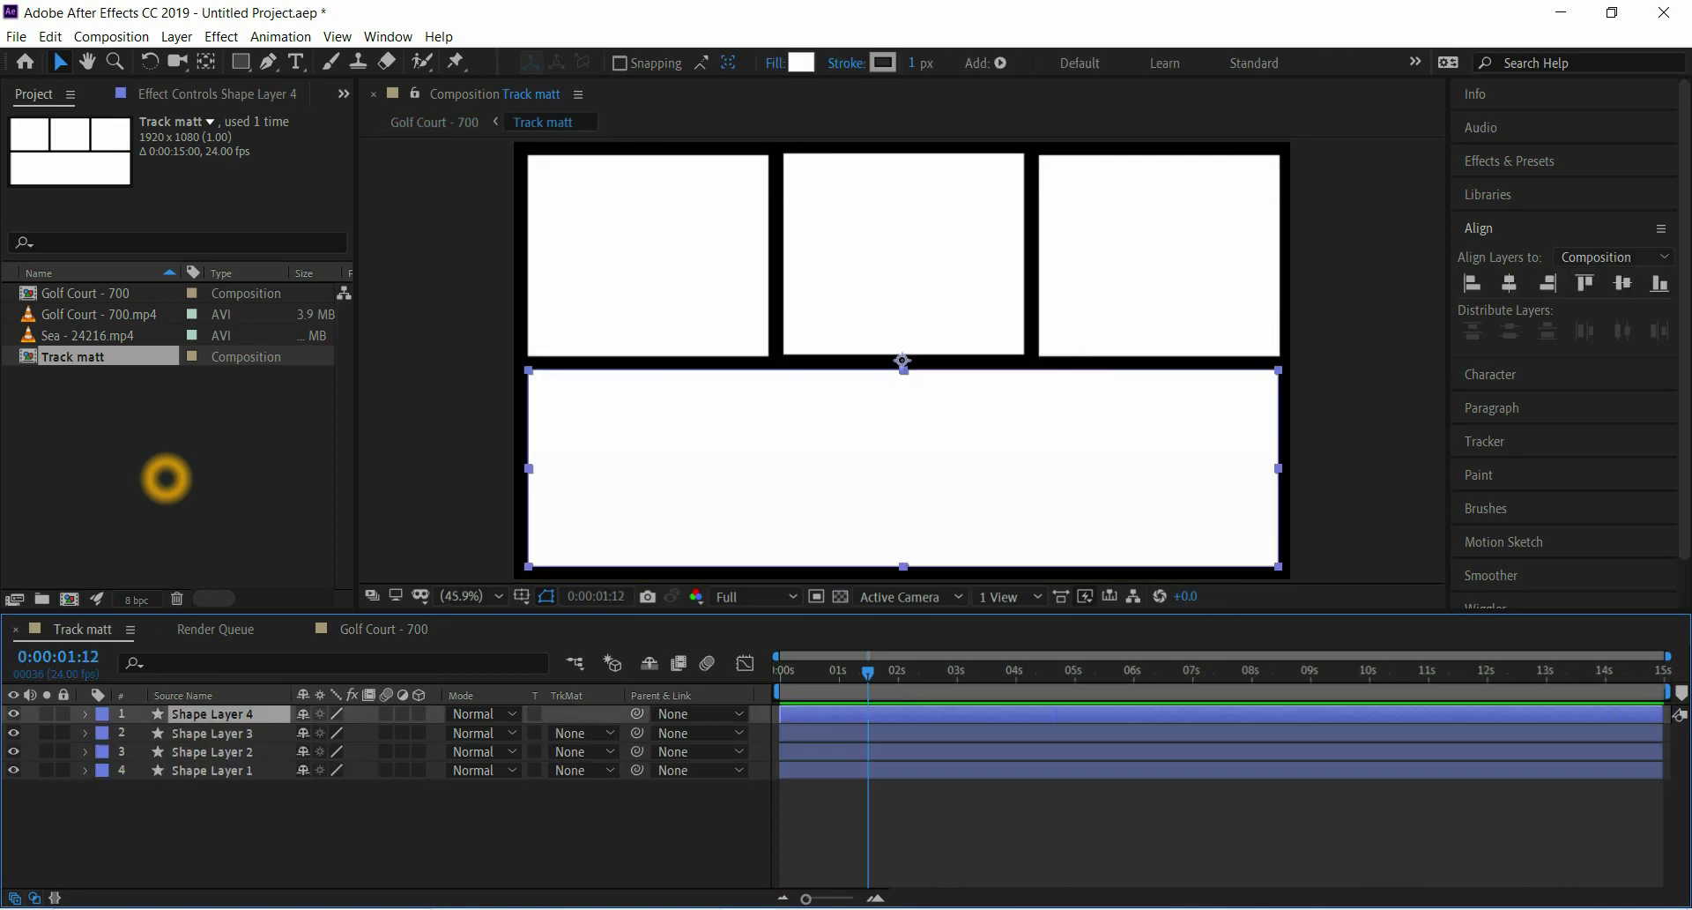
key(Delete)
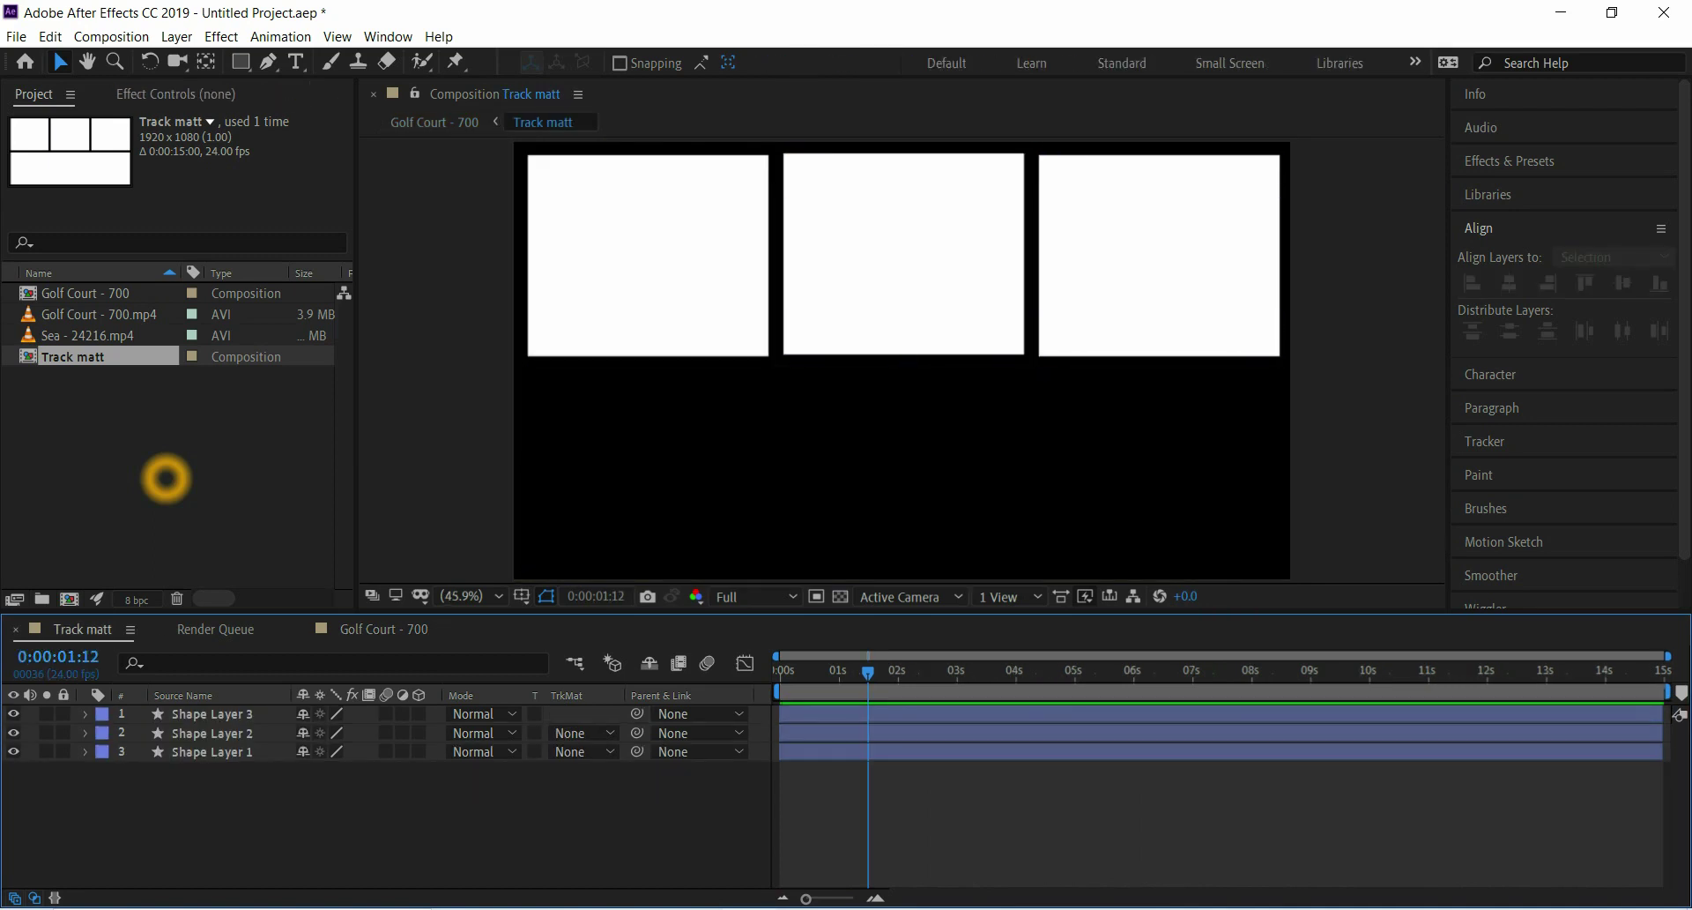
Return to the Golf Court - 700 composition's start and add Sea - 24216.mp4 as the lowest layer
key(shift+Escape)
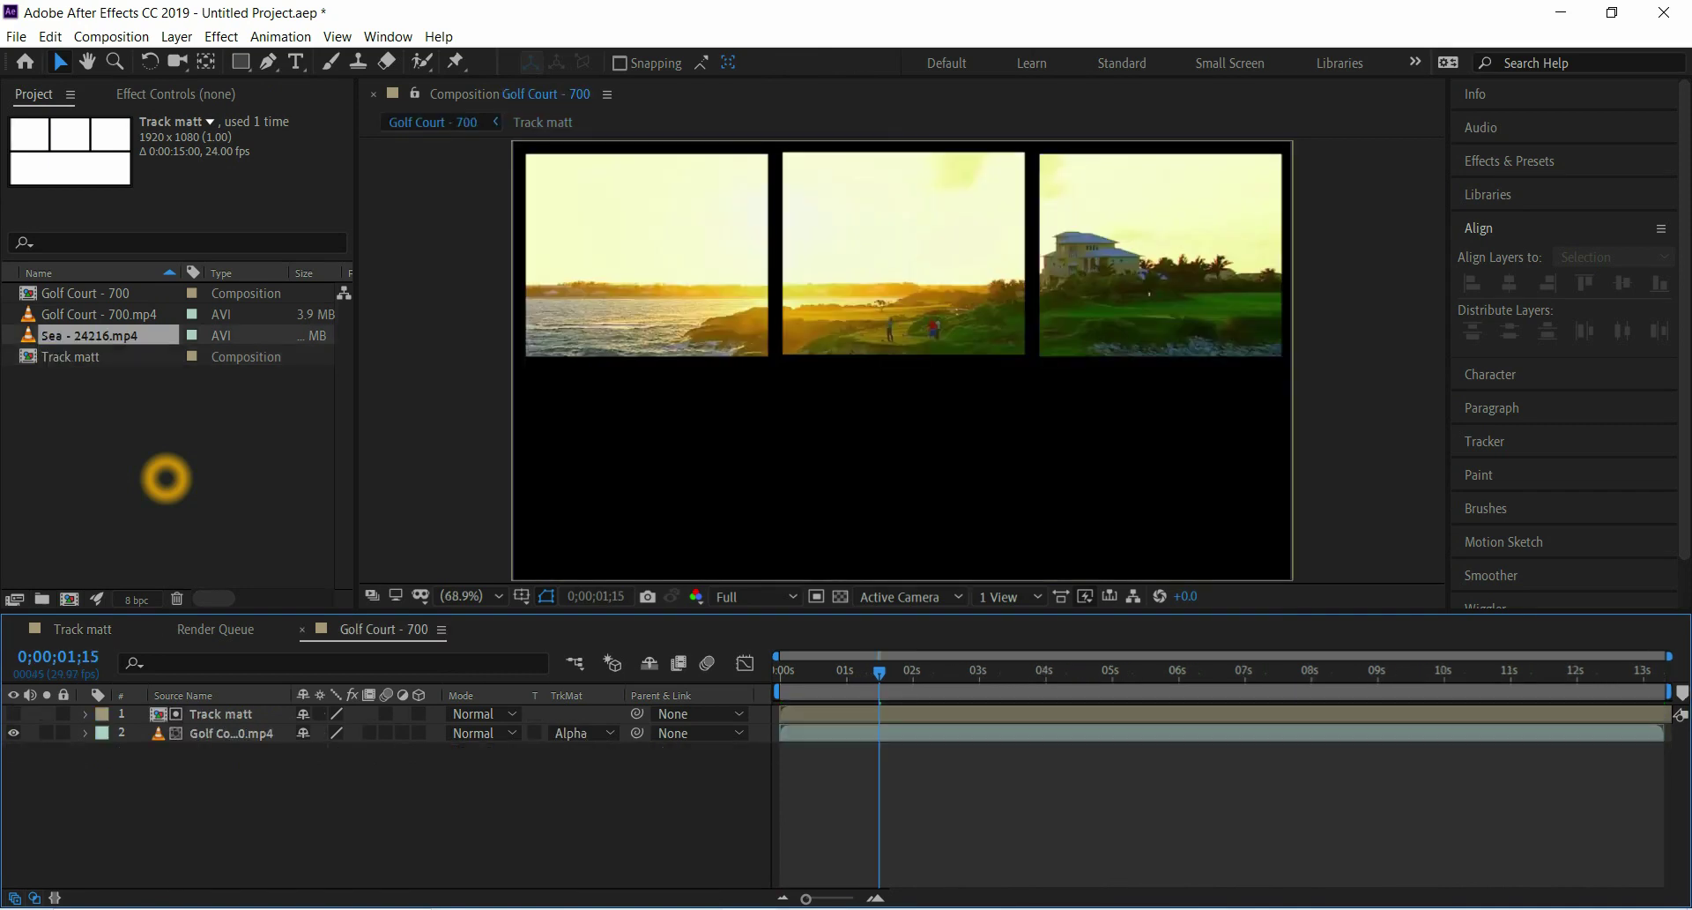
key(Home)
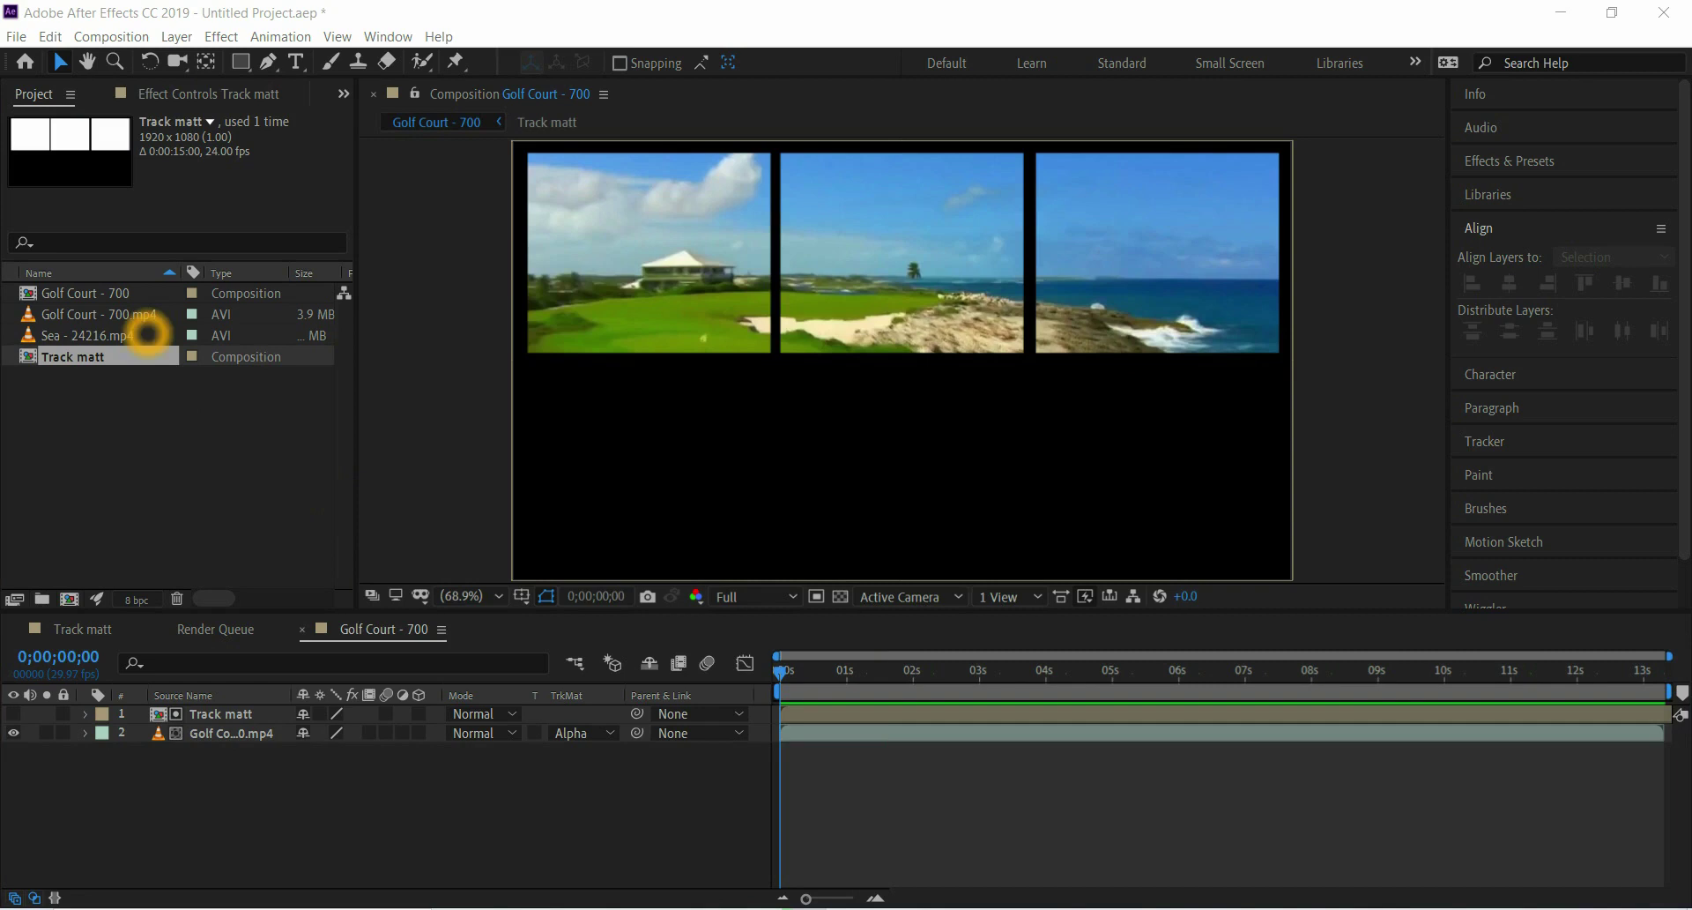
click(147, 333)
drag(134, 337, 215, 805)
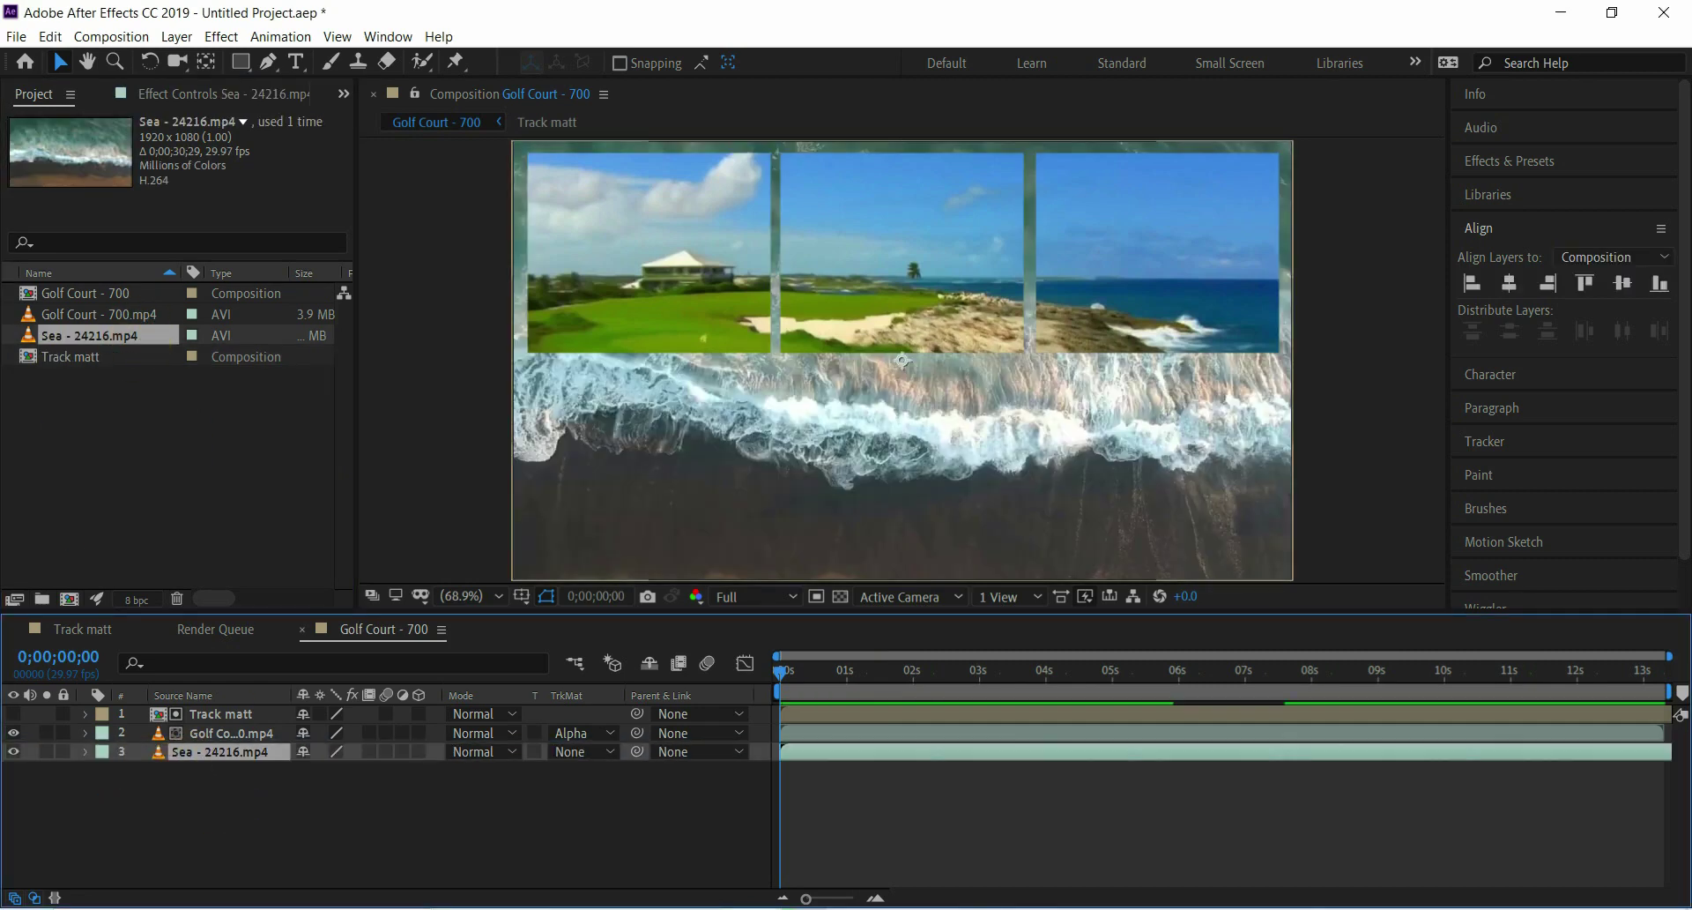
Duplicate the Track matt layer and place the copy directly above the Sea - 24216.mp4 layer
click(273, 713)
key(ctrl+d)
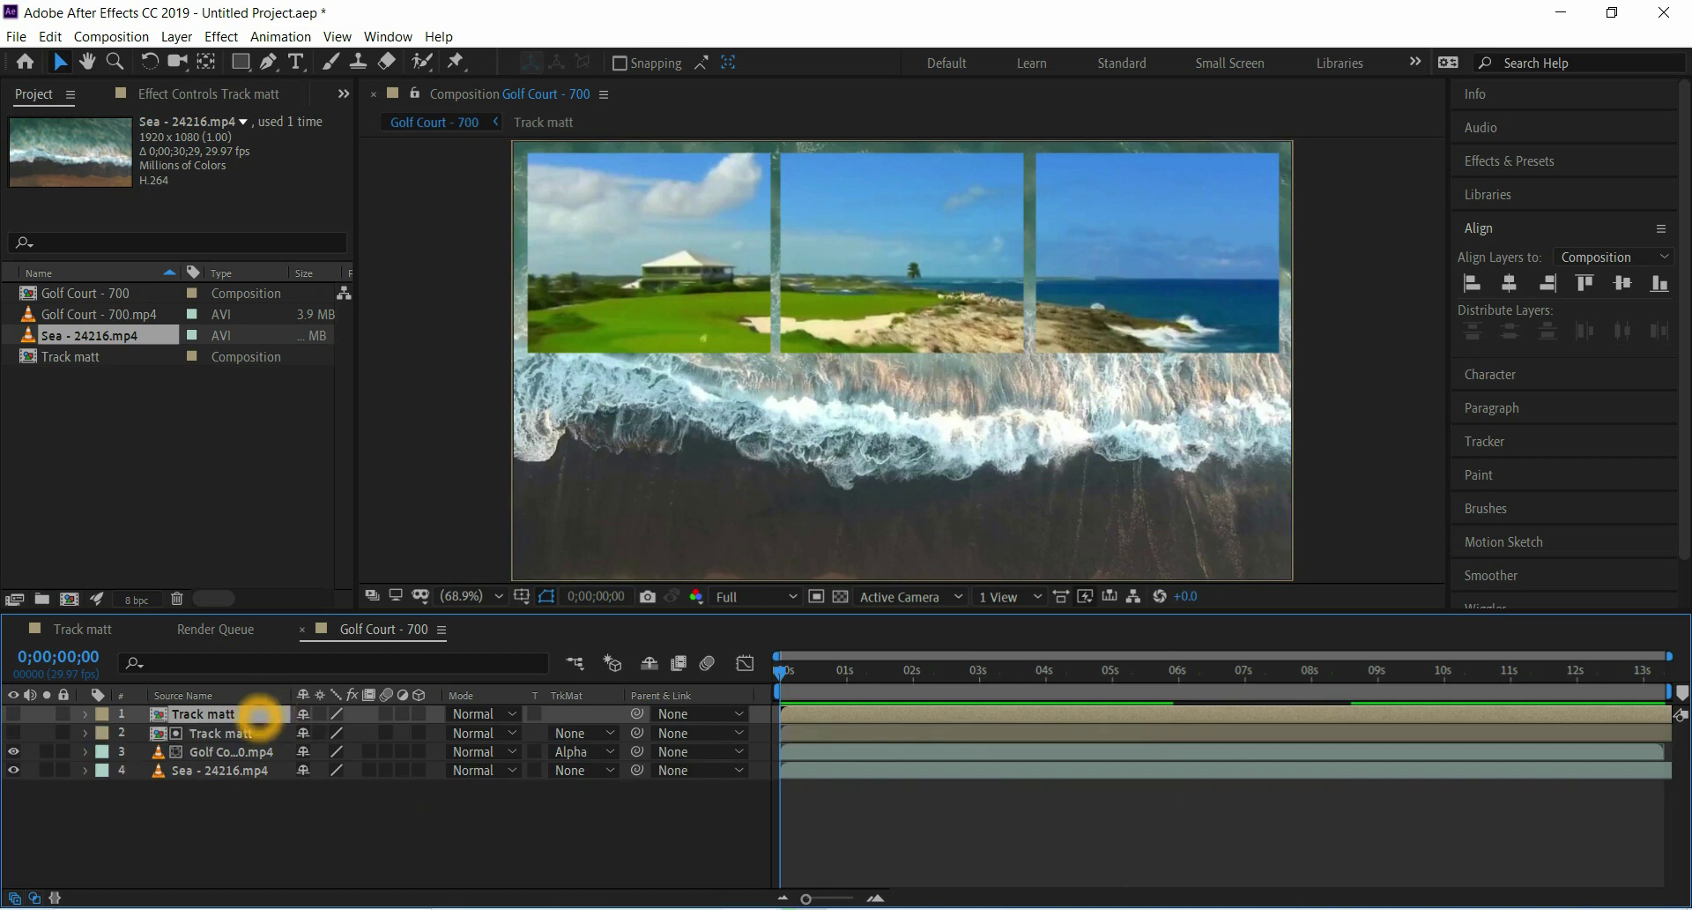
drag(256, 714, 256, 764)
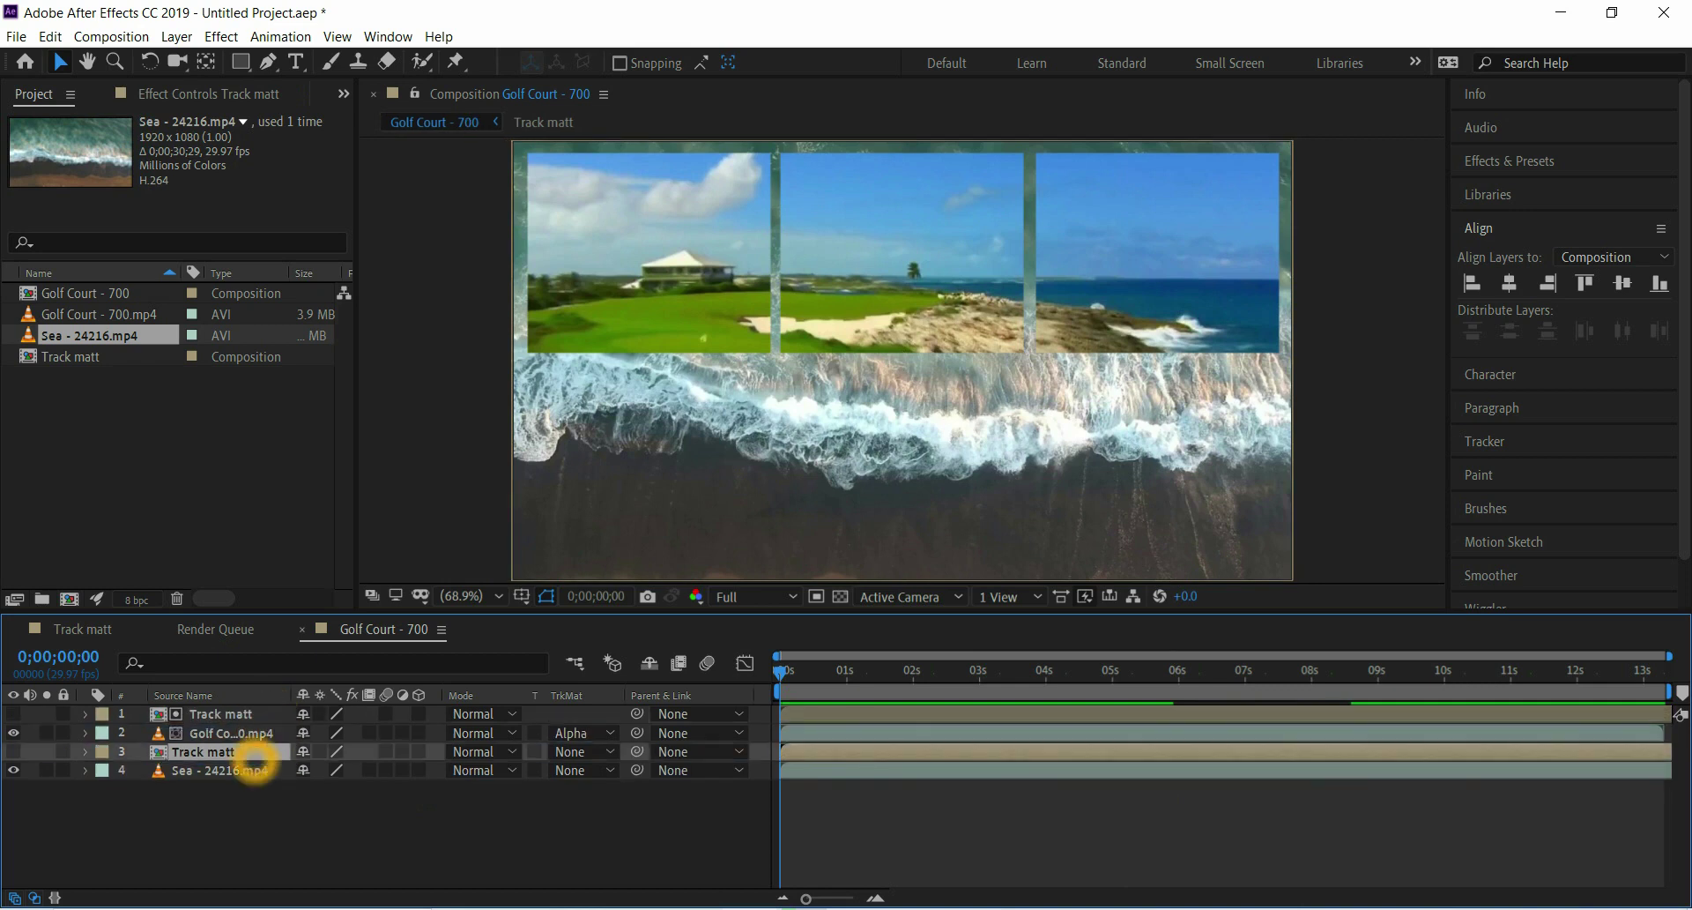
Apply the Alpha Matte "Track matt" to the Sea - 24216.mp4 layer and select the Track matt copy above it
click(928, 290)
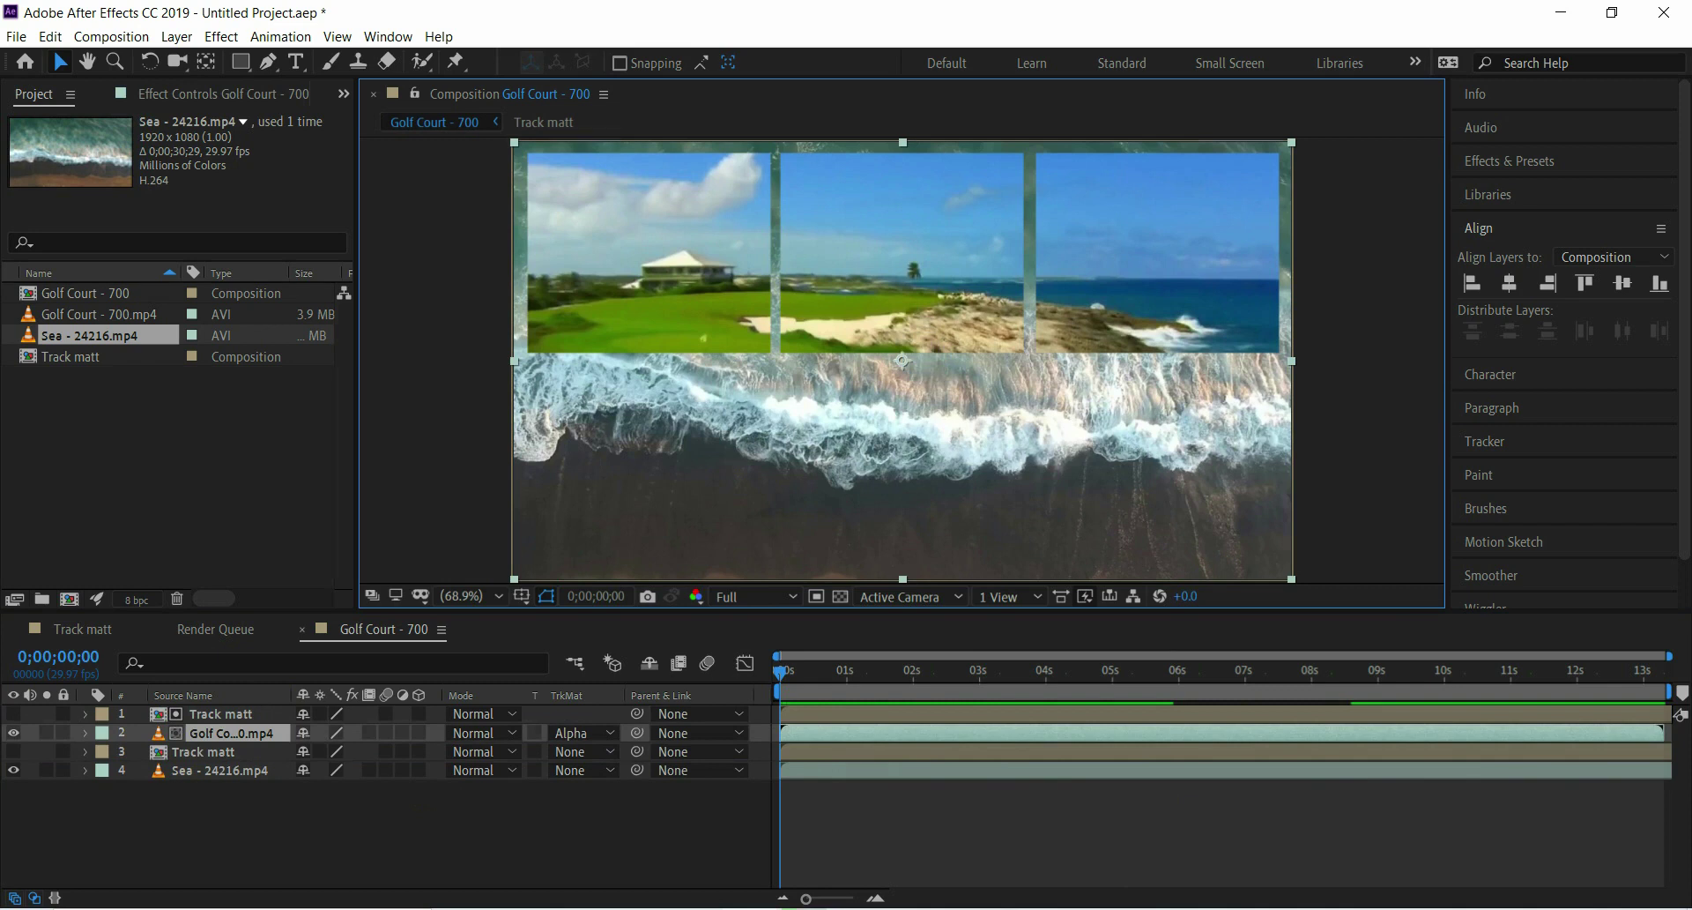
click(595, 770)
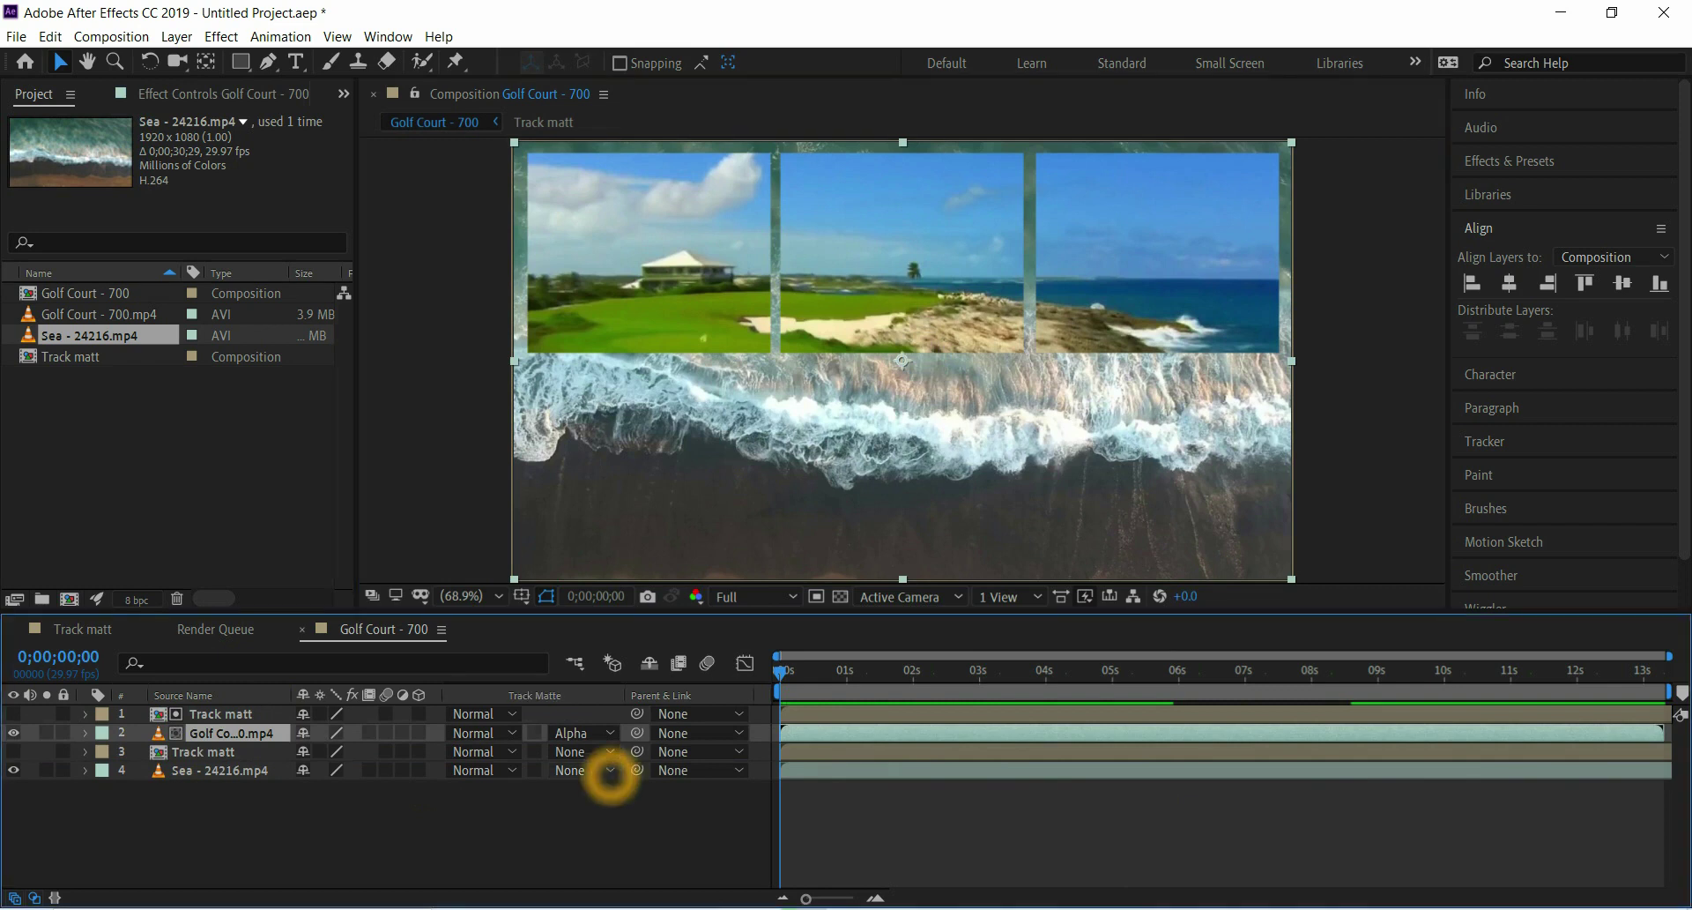
click(617, 819)
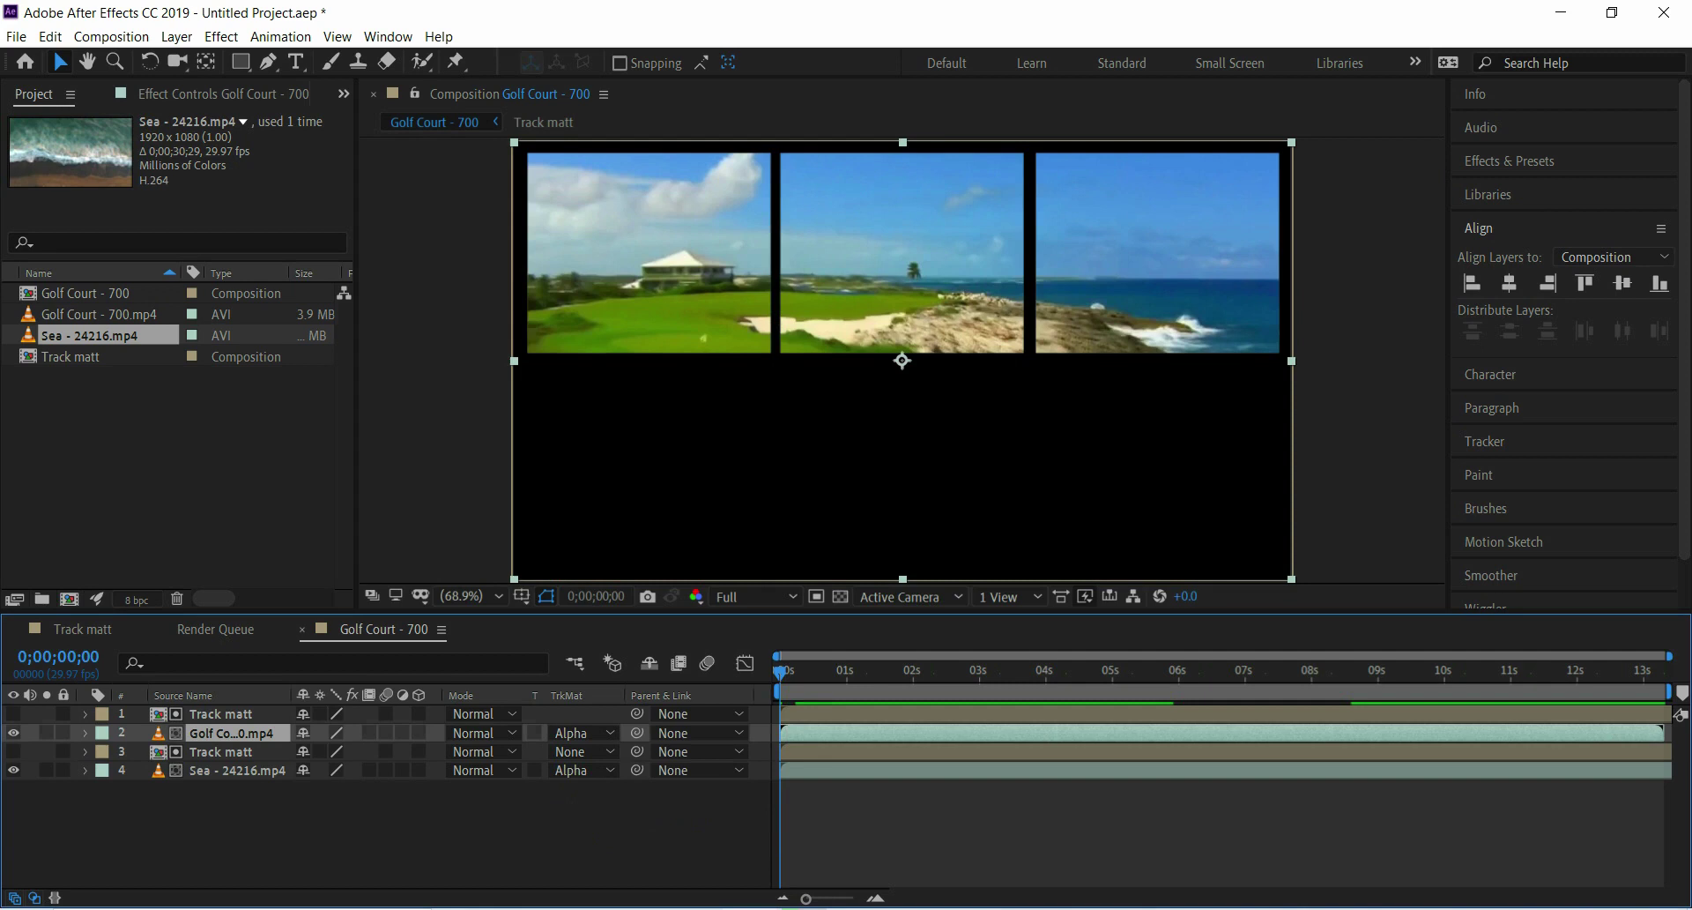
click(266, 753)
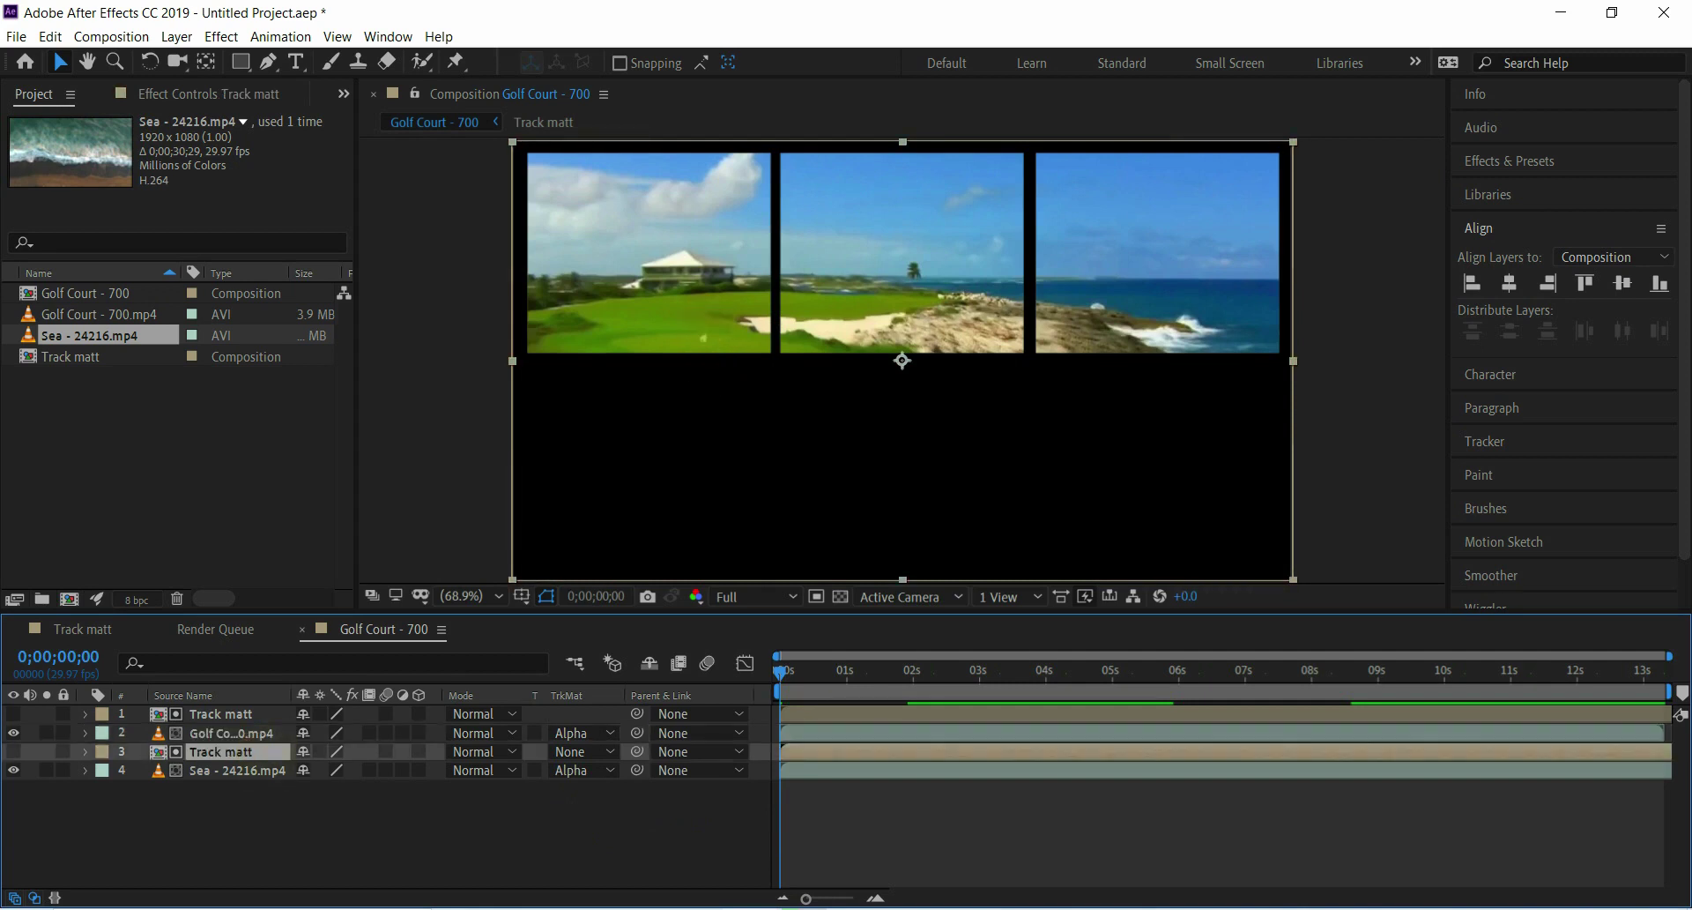